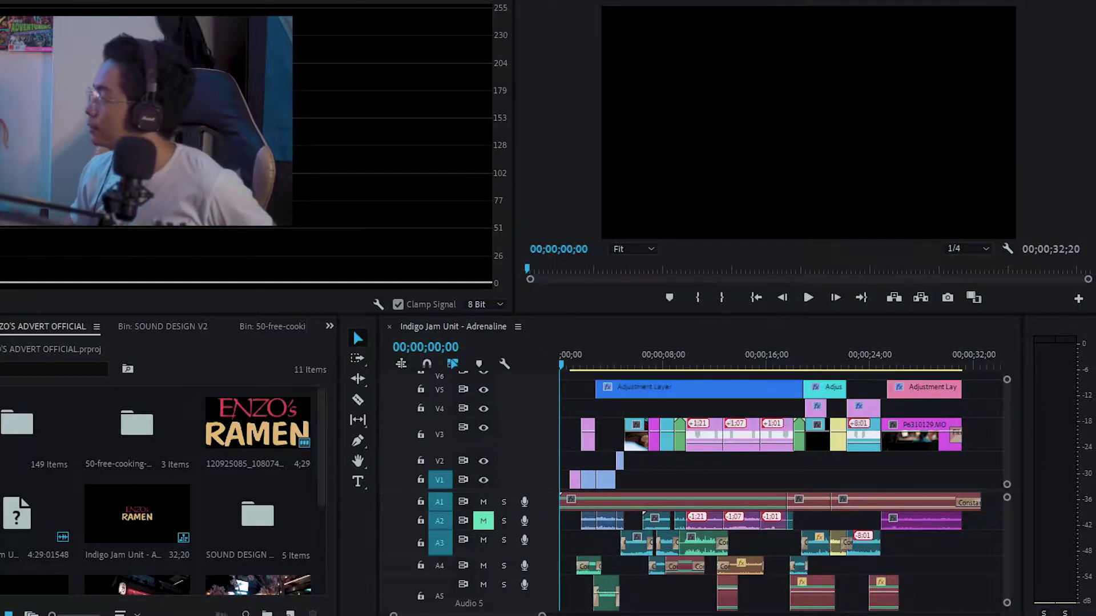
Reduce the heights of audio tracks A5 and A6 so more of the audio tracks fit in the timeline.
left_click_drag(1000, 536, 1007, 548)
scroll(782, 548, "up", 3)
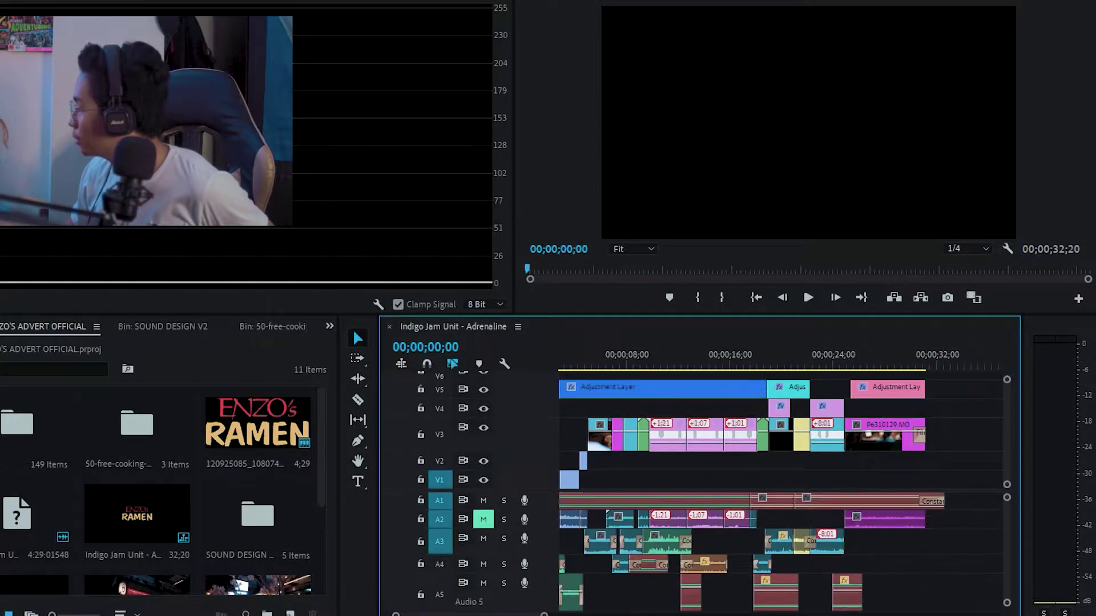
scroll(782, 434, "left", 1)
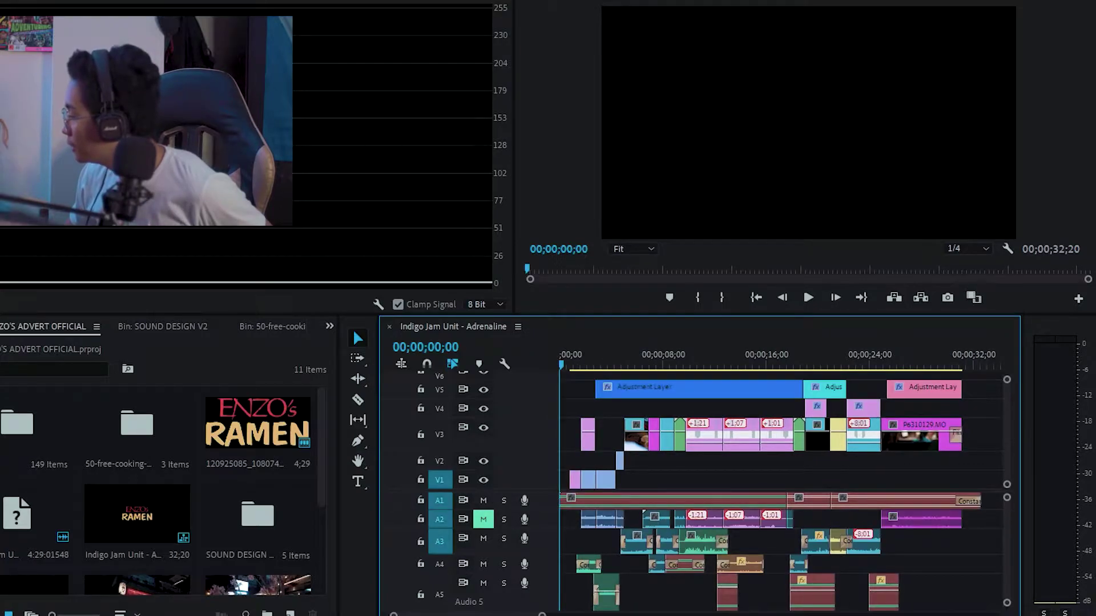
scroll(781, 548, "down", 2)
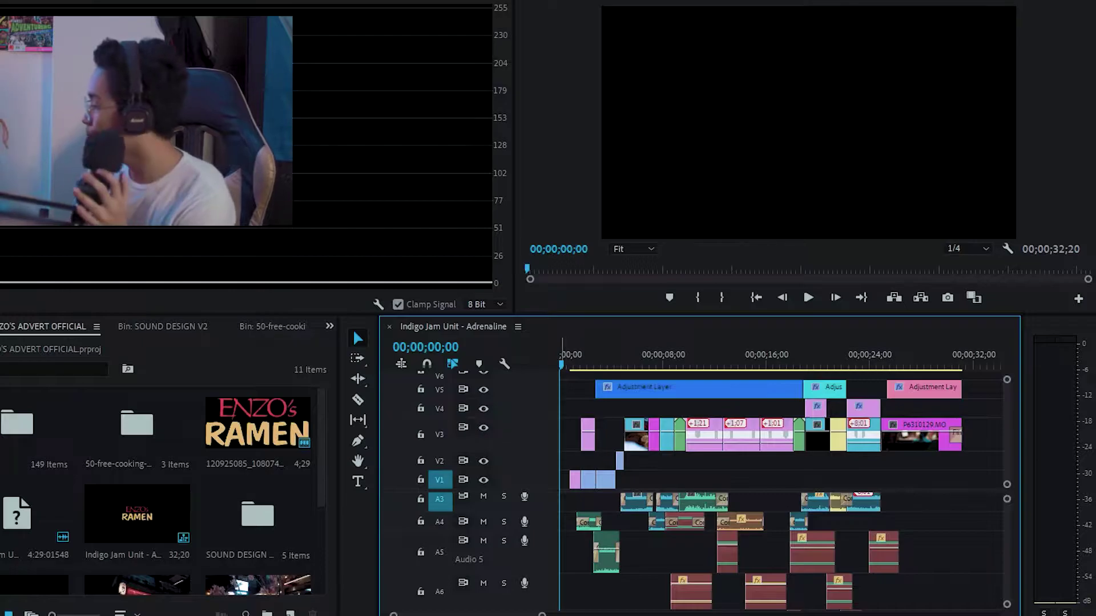
left_click_drag(502, 573, 503, 550)
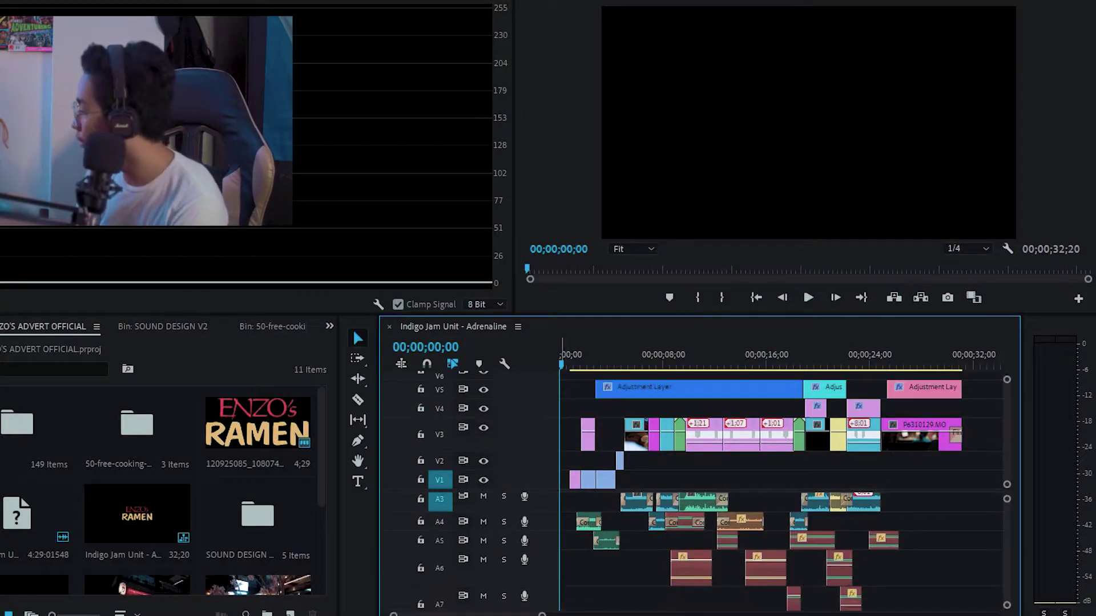
mouse_move(411, 588)
left_mouse_down()
mouse_move(411, 566)
mouse_move(411, 581)
left_mouse_up()
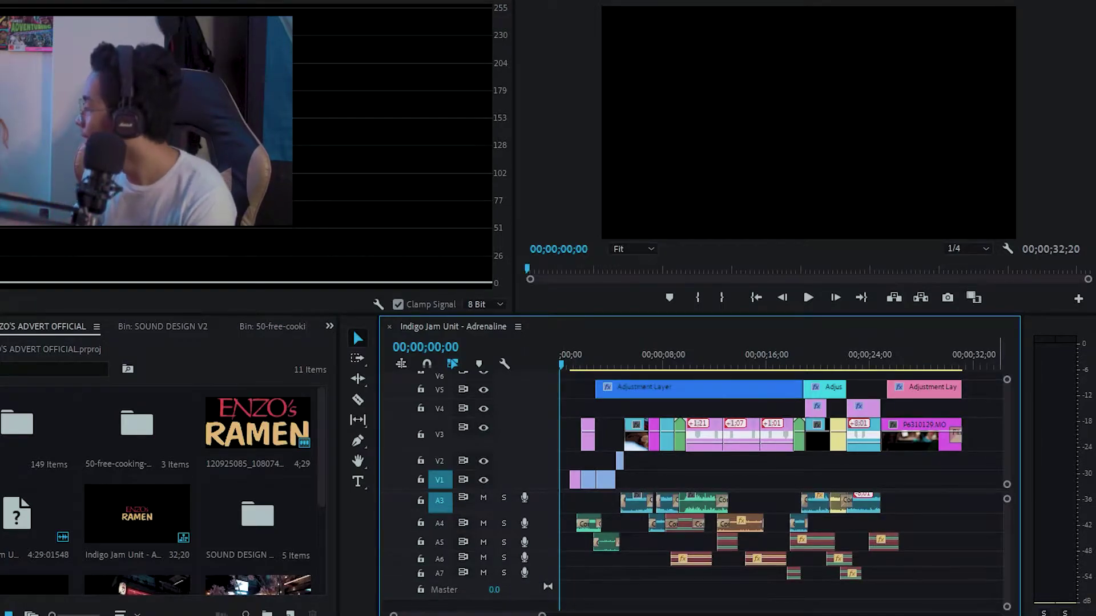
scroll(770, 551, "up", 2)
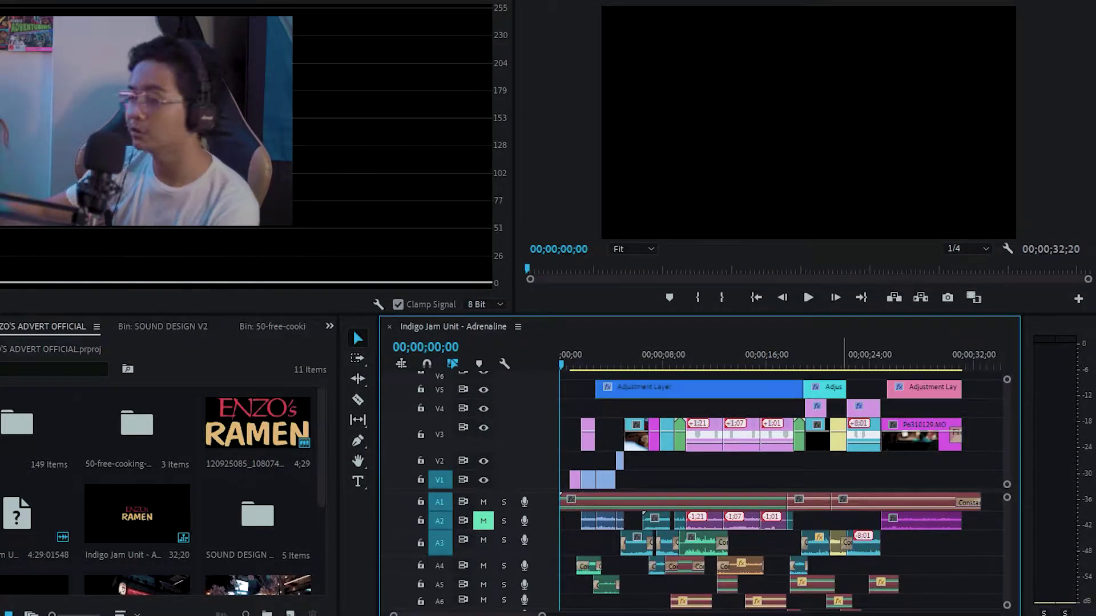
Play the sequence from the start to about 00;00;18;11, pausing on the noodle clip near 00;00;03;12.
key("space")
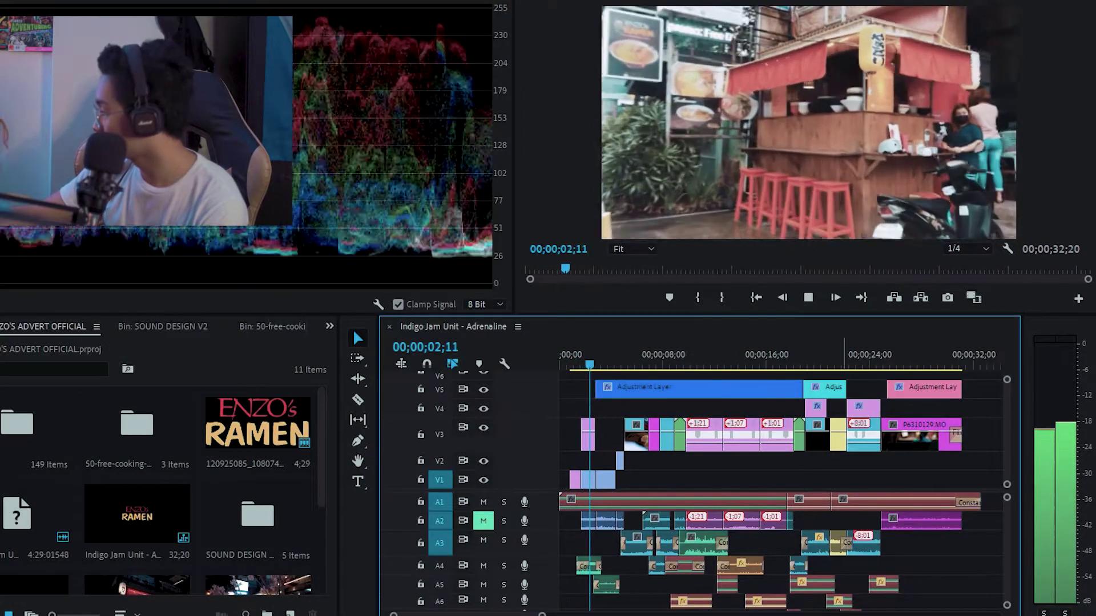
key("space")
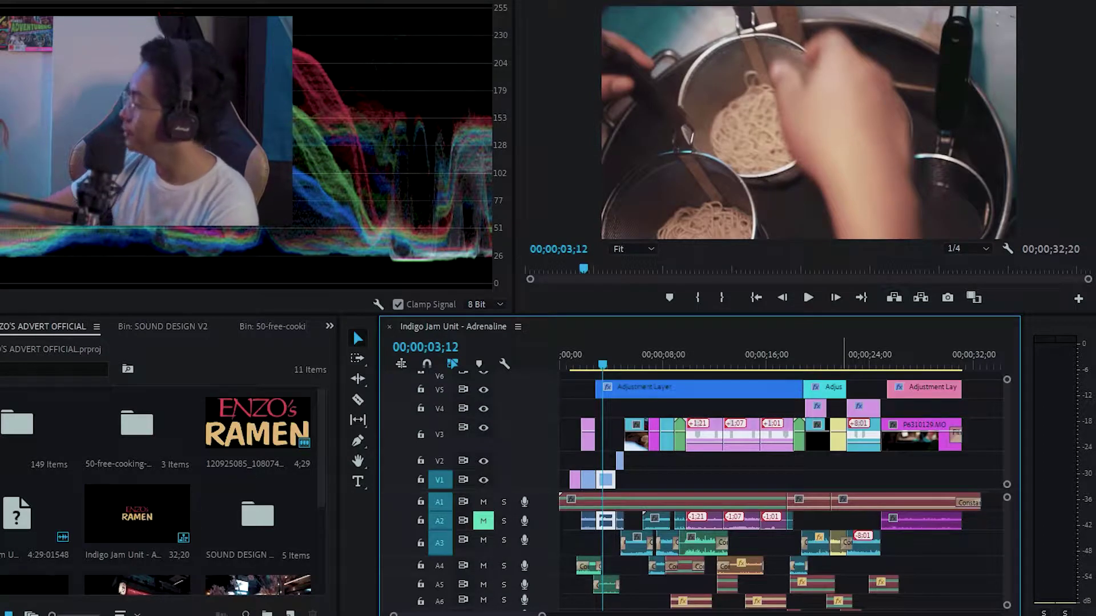
key("space")
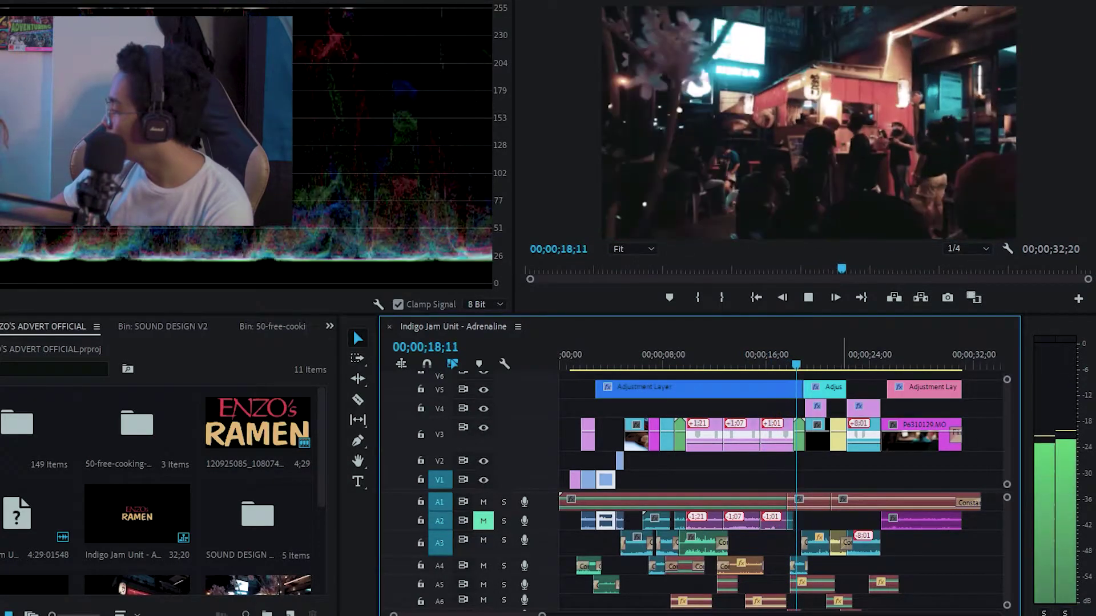
key("space")
Replay the sequence from about 00;00;18;08 and stop on the lantern shot at 00;00;22;25.
left_click(809, 503)
key("j")
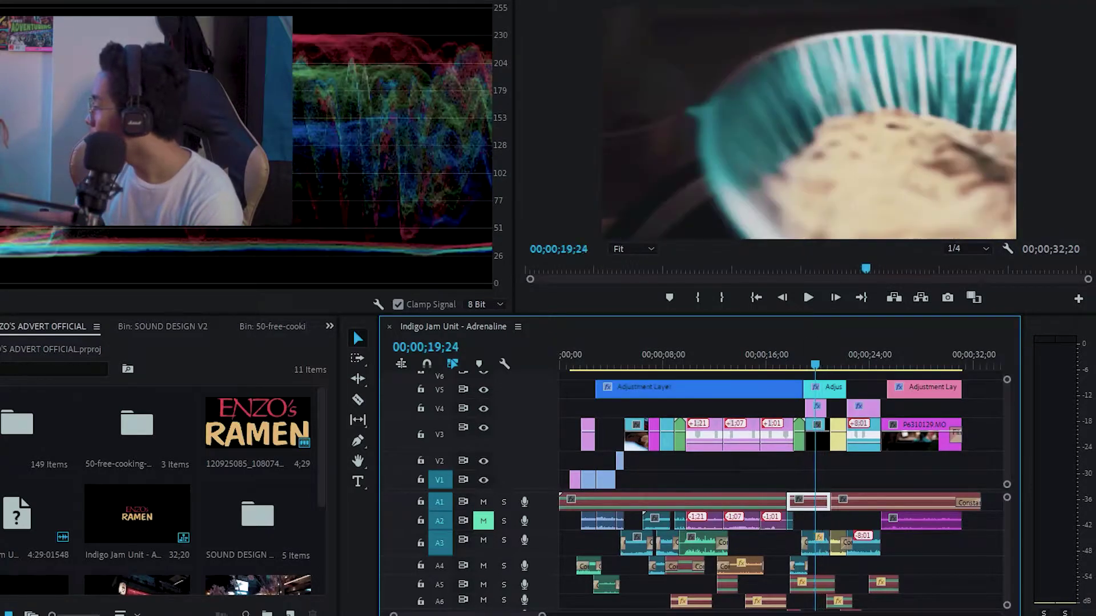
key("l")
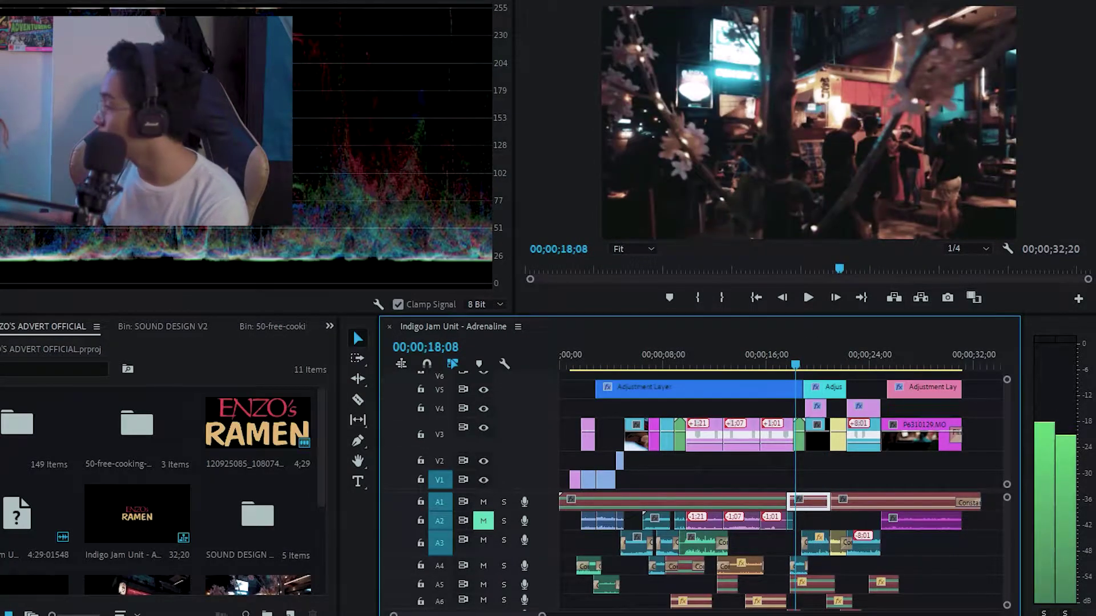
left_click_drag(795, 364, 794, 364)
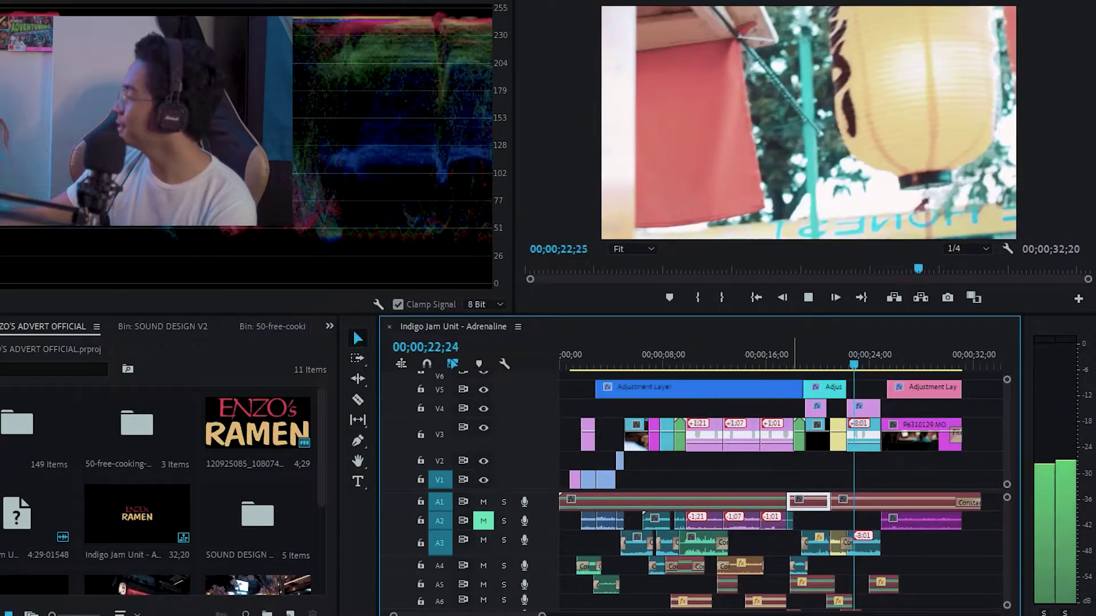
key("space")
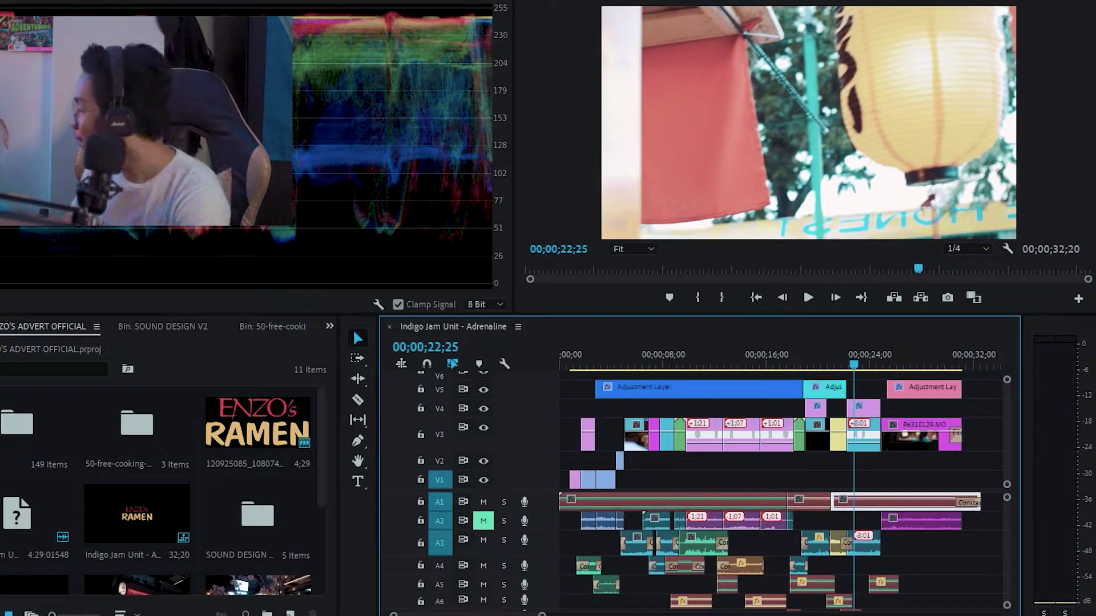
Step back to 00;00;21;27 and examine the adjoining clips P6290356.MOV and P6290369.MOV up close in the timeline.
key("Left")
key("Left")
key("Left")
key("Left")
key("Left")
key("Left")
key("Left")
key("Left")
key("Left")
key("Left")
key("Left")
key("Left")
key("Left")
key("Left")
key("Left")
key("Left")
key("Left")
key("Left")
key("Left")
key("Left")
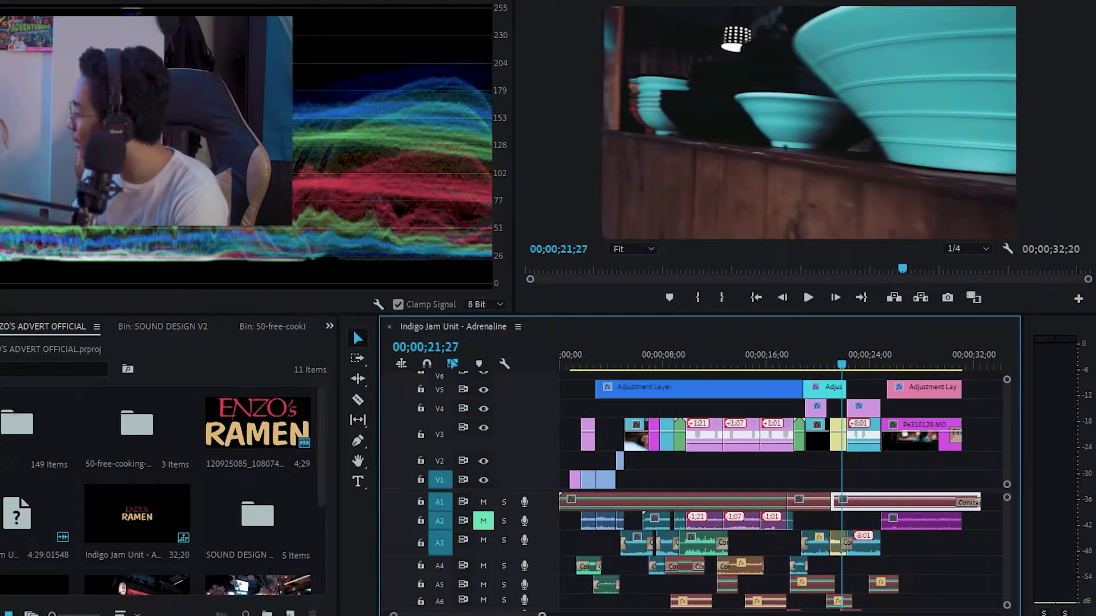
key("equal")
key("equal")
key("equal")
key("equal")
key("equal")
left_click(753, 435)
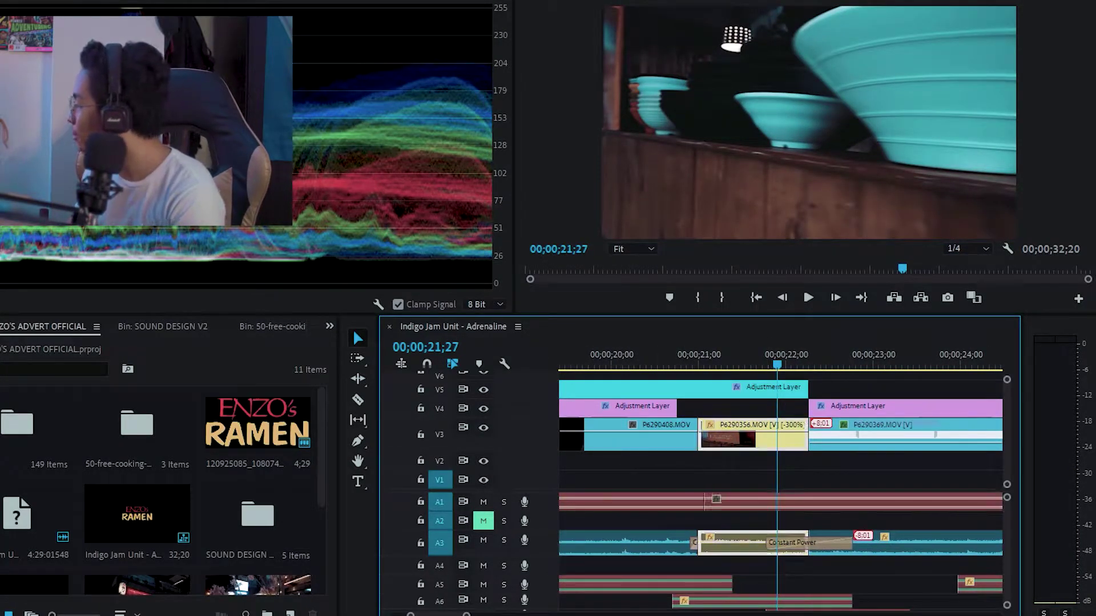
left_click(845, 437)
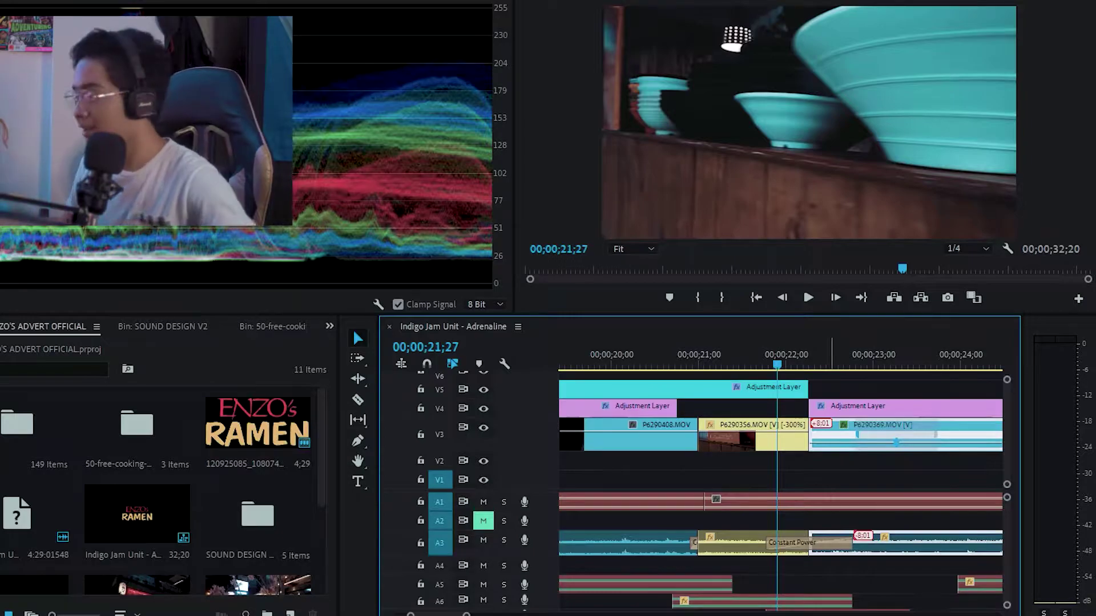
Play up to 00;00;22;07 and compare the frames on both sides of the cut between P6290356.MOV and P6290369.MOV.
left_click(847, 502)
key("space")
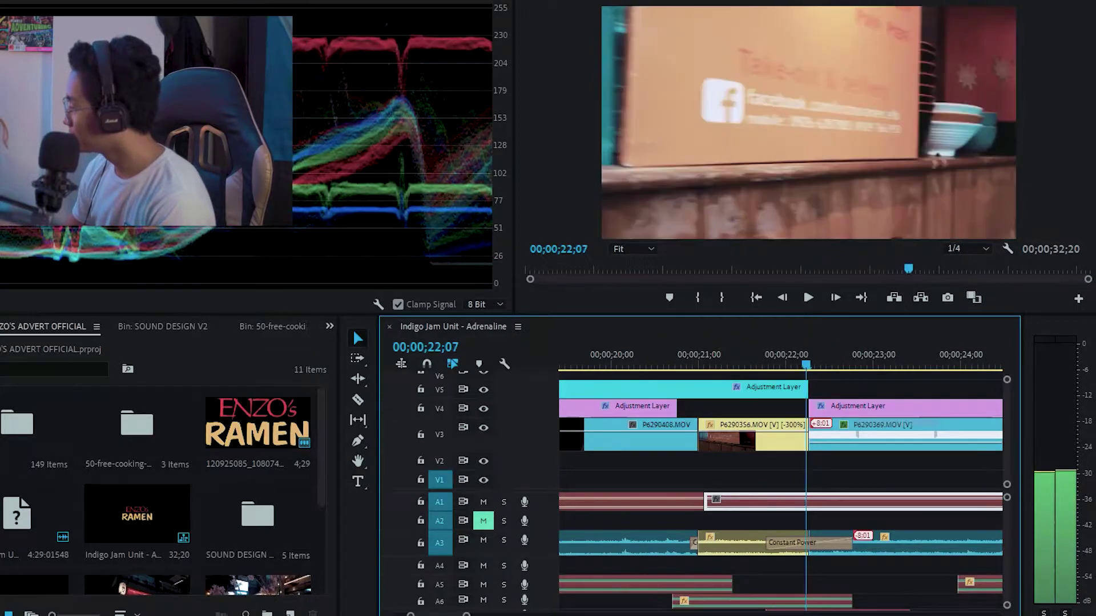
key("Left")
key("Right")
key("Left")
key("Right")
key("Left")
key("Right")
key("Left")
key("Right")
key("Left")
key("Right")
key("Left")
key("Right")
key("Left")
key("Right")
key("Left")
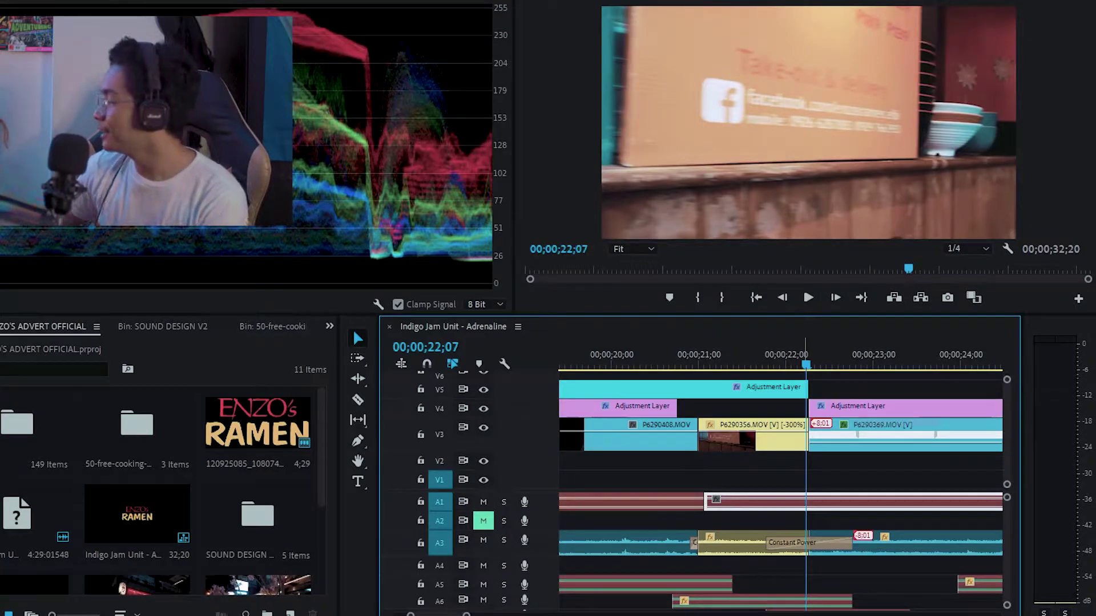
key("Right")
key("Left")
key("Right")
key("Left")
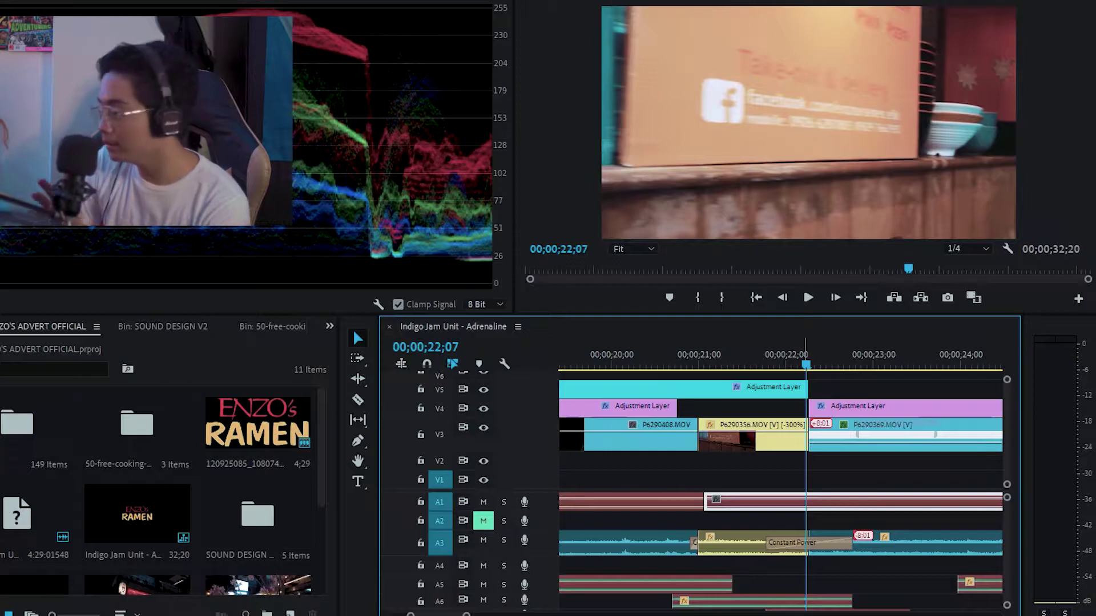
key("Right")
key("Left")
key("Right")
key("Left")
Go back through the frames of P6290356.MOV and replay the transition into P6290369.MOV.
key("Left")
key("Left")
key("Left")
key("Left")
key("Left")
key("Left")
key("Left")
key("Left")
key("Left")
key("Left")
key("Left")
key("Left")
key("Left")
key("Left")
key("Left")
key("Left")
key("Left")
key("Left")
key("Left")
key("Left")
key("Left")
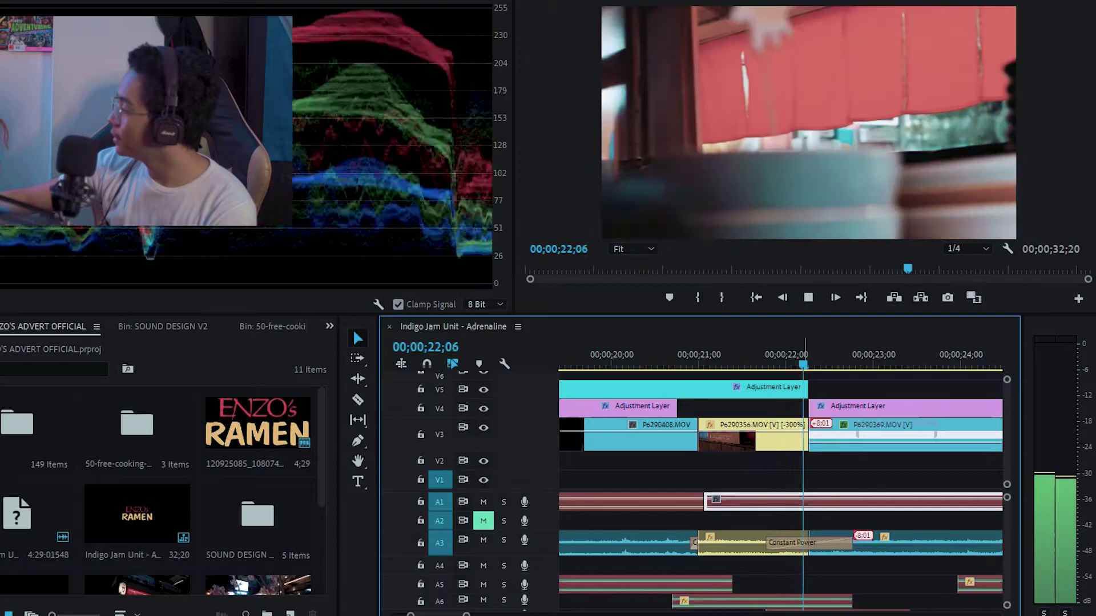
key("space")
key("j")
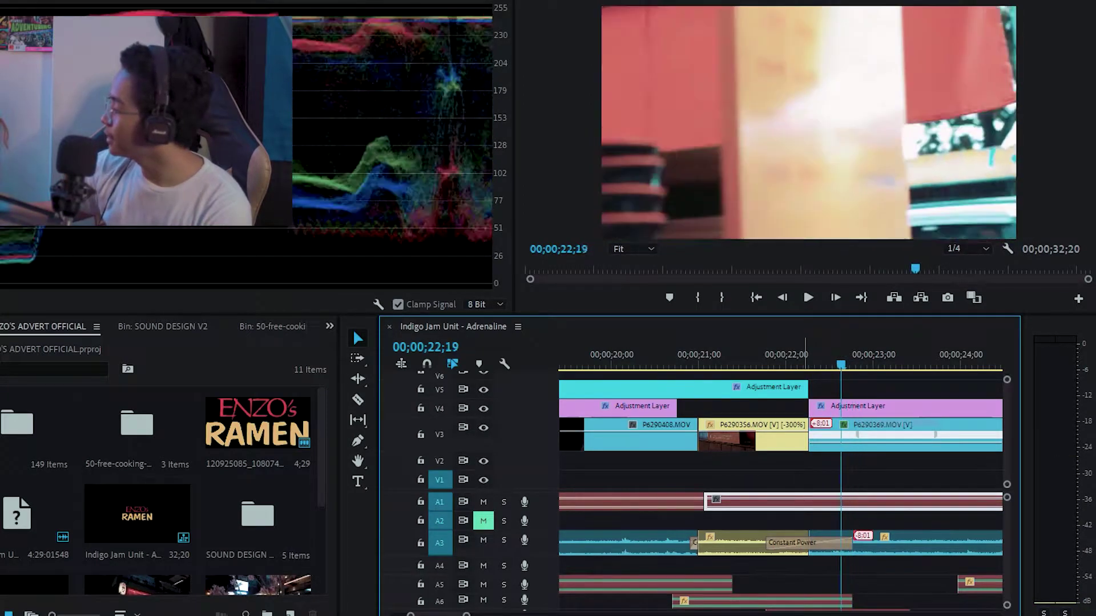
Step forward and backward frame by frame around the transition to examine how the camera motion matches.
key("Right")
key("Right")
key("Right")
key("Right")
key("Right")
key("Right")
key("Right")
key("Right")
key("Right")
key("Right")
key("Right")
key("Right")
key("Right")
key("Left")
key("Left")
key("Left")
key("Left")
key("Left")
key("Left")
key("Left")
key("Left")
key("Left")
Inspect the Motion, Opacity and audio effect settings of clip P6290356.MOV, leaving the clip deselected.
left_click(764, 439)
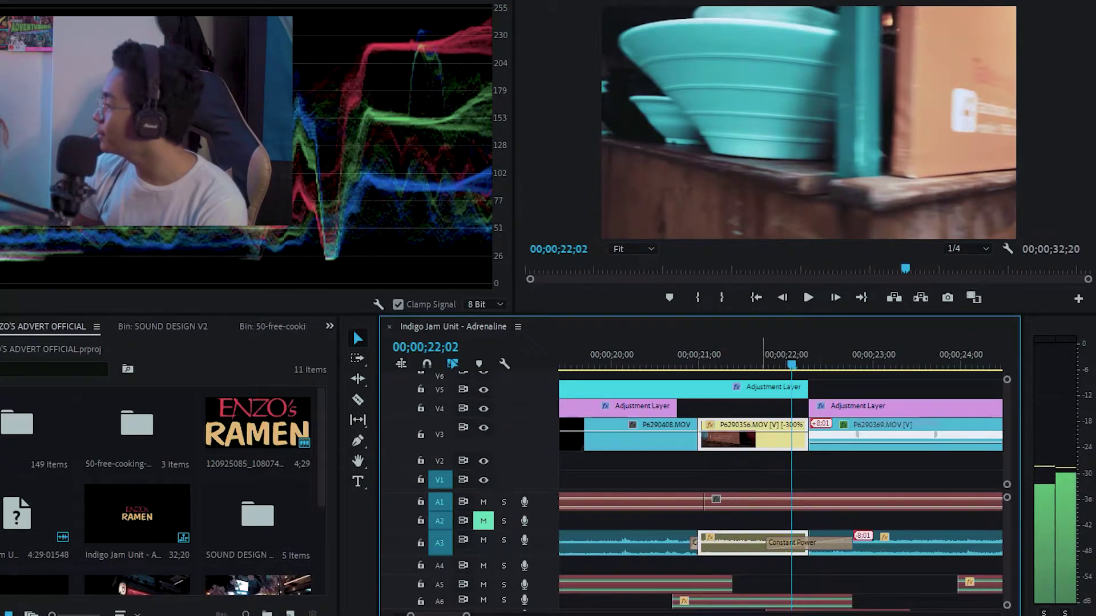
key("shift+5")
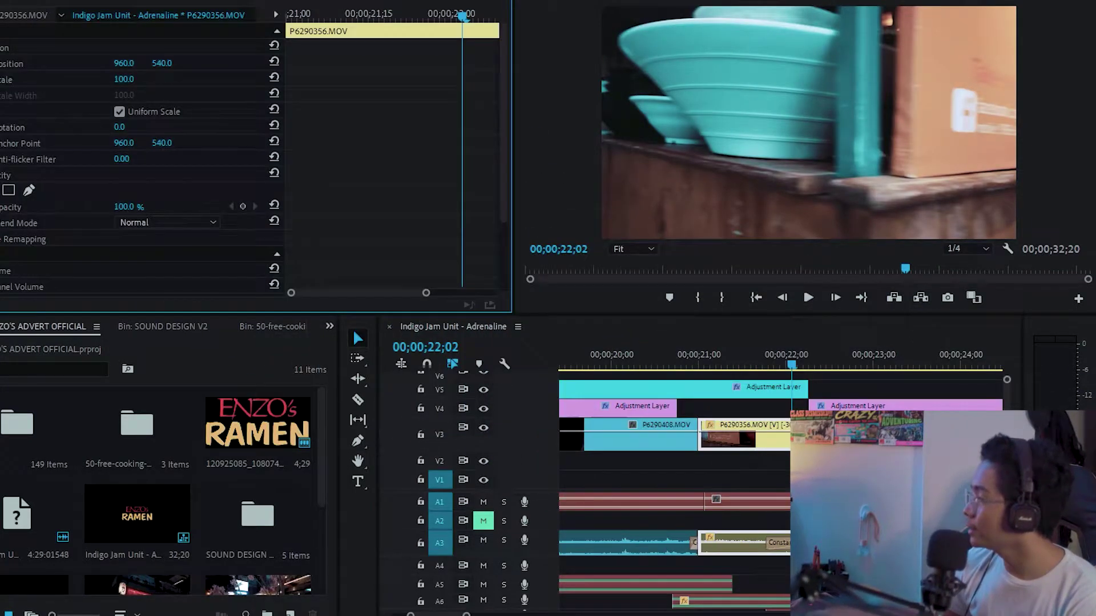
scroll(140, 172, "down", 5)
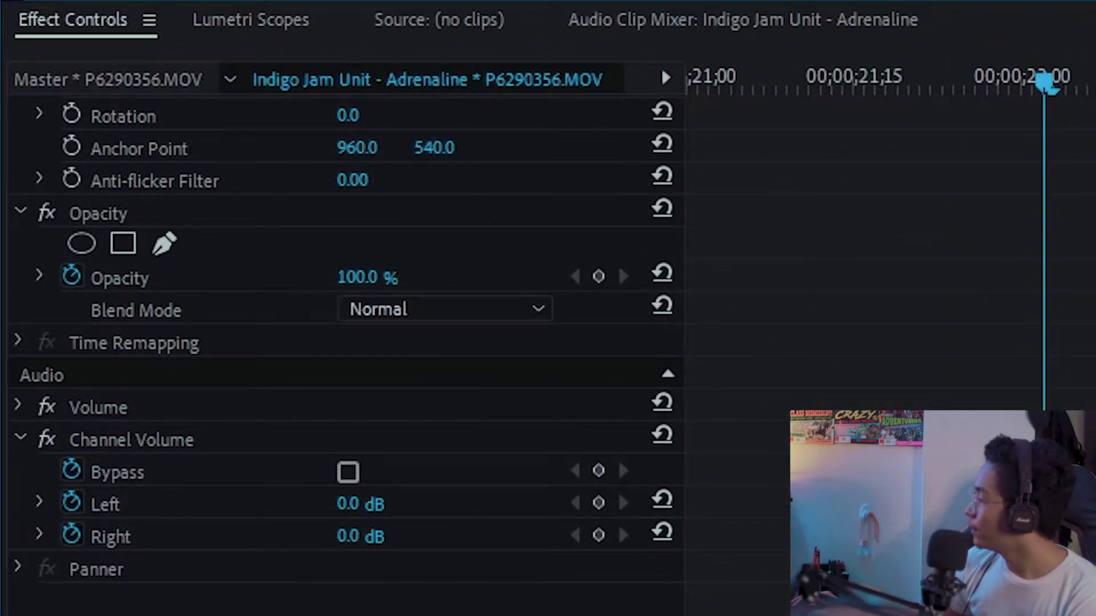
scroll(598, 468, "up", 4)
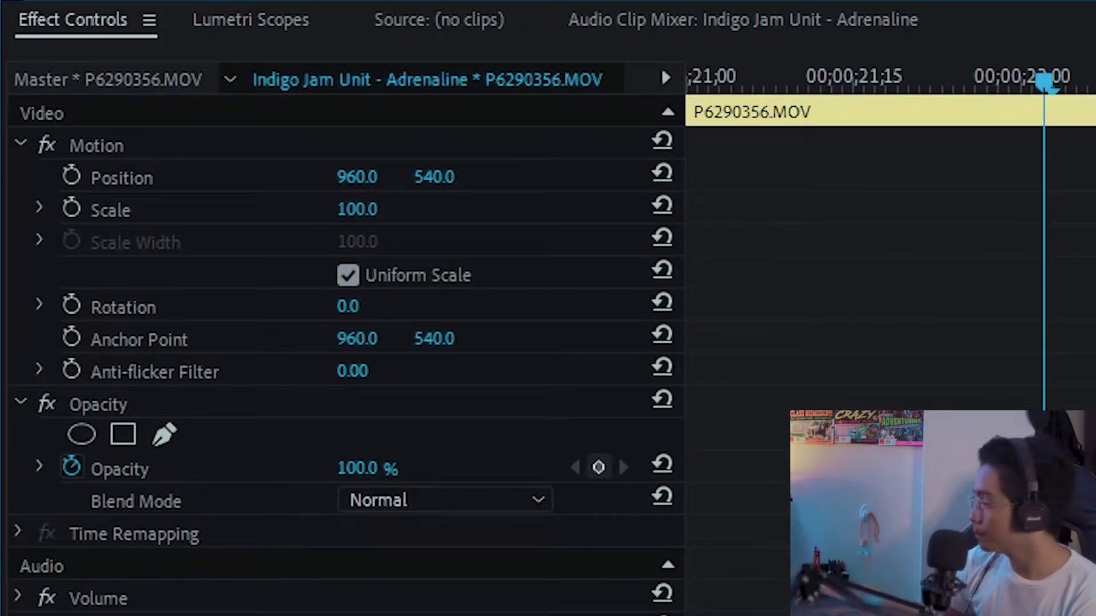
left_click(970, 602)
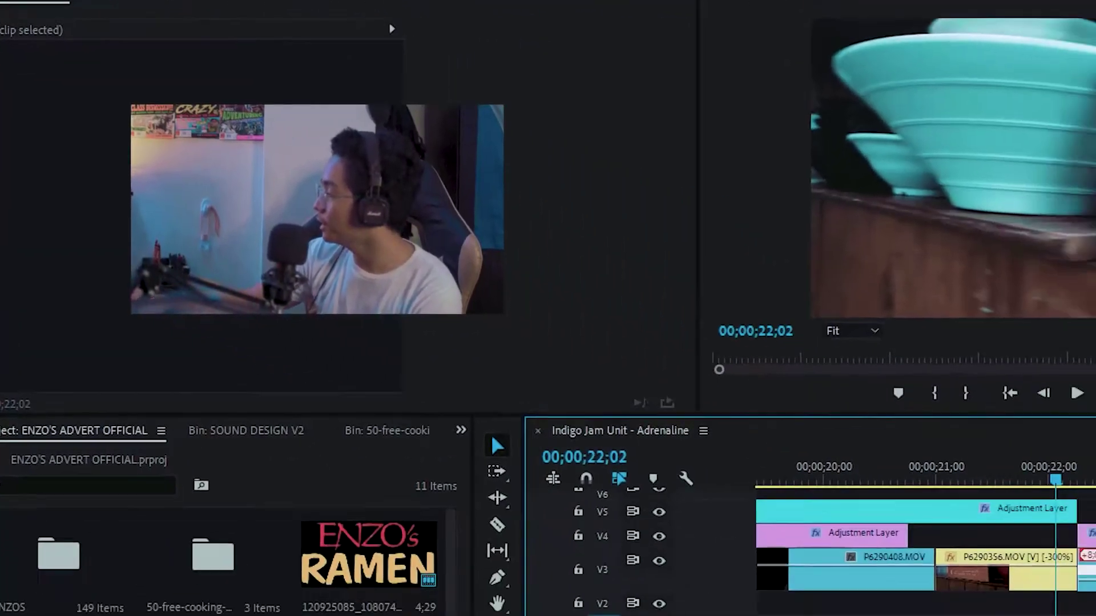
Play the sequence from 00;00;22;02 through the masked-face shot in P6310129.MOV at about 00;00;26;09.
key("space")
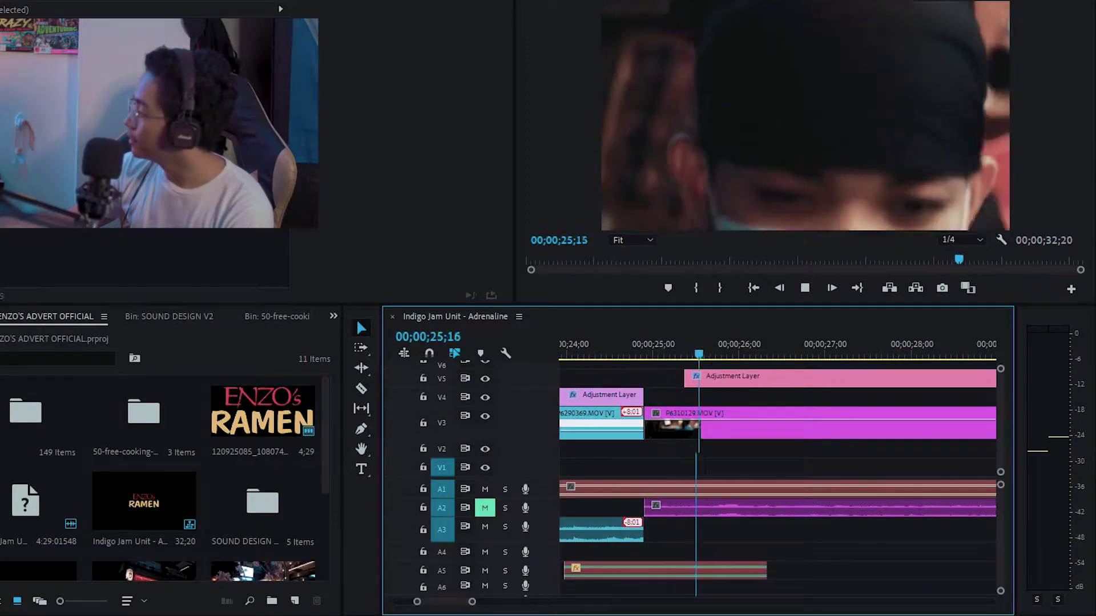
key("space")
key("space")
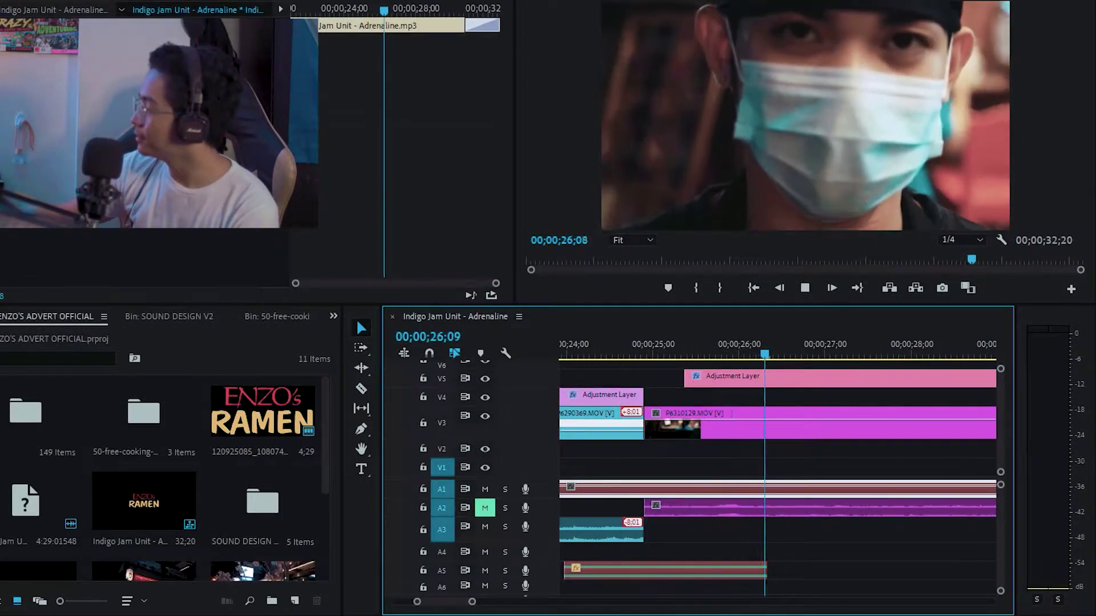
key("space")
Return to 00;00;11;21 with the whole sequence in view and play the kitchen clips to 00;00;13;17.
left_click_drag(472, 602, 581, 602)
left_click(653, 350)
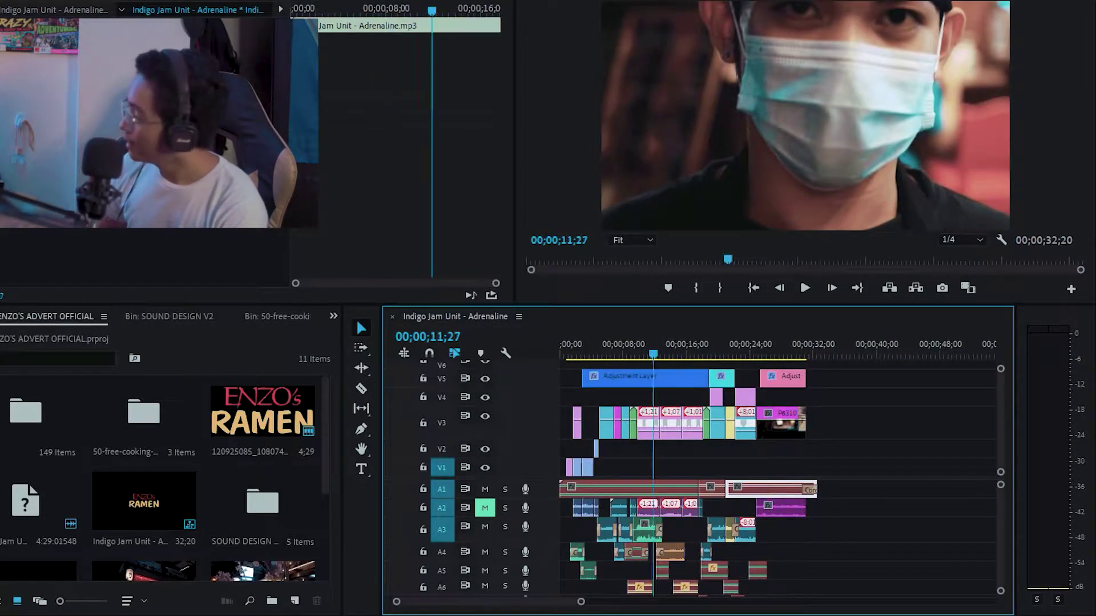
left_click_drag(653, 349, 651, 349)
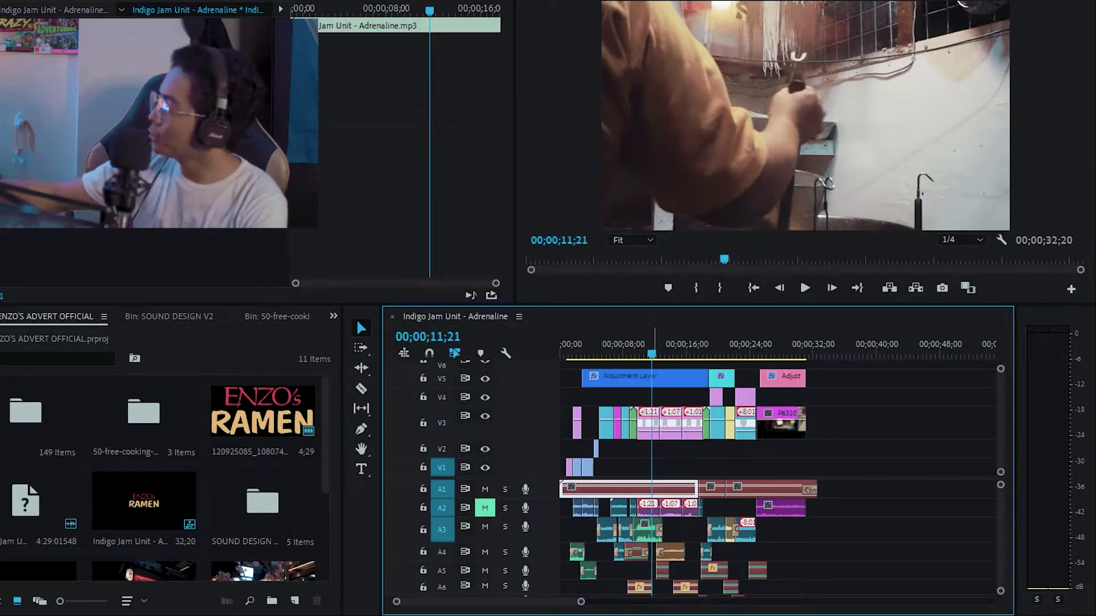
left_click_drag(581, 602, 537, 602)
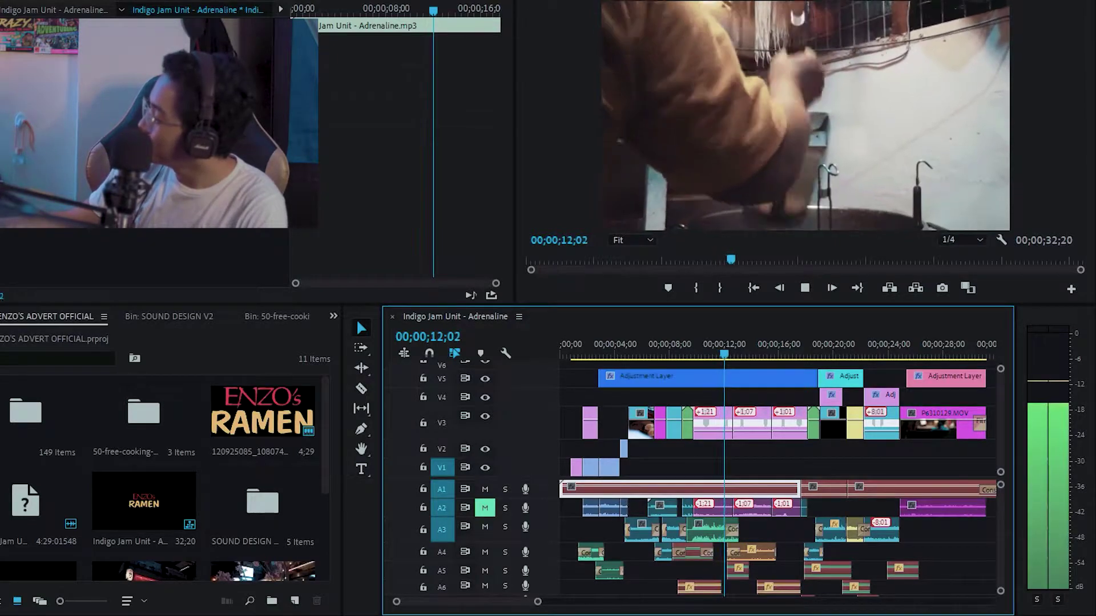
key("space")
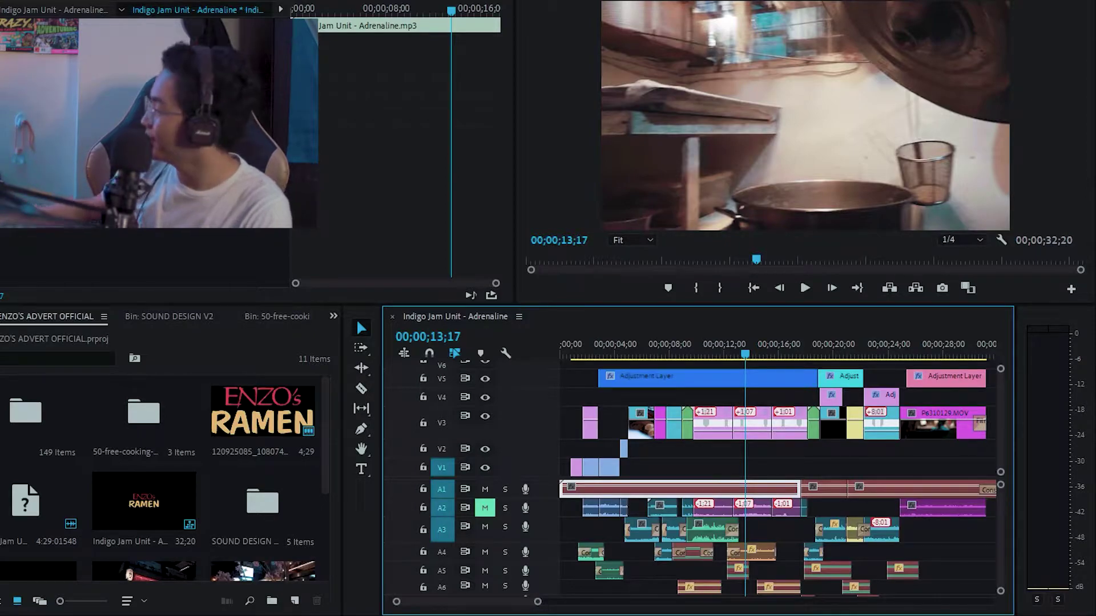
Replay the speed-ramped clips from 00;00;12;09 and step frame by frame to the transition near 00;00;15;26.
left_click_drag(736, 344, 727, 345)
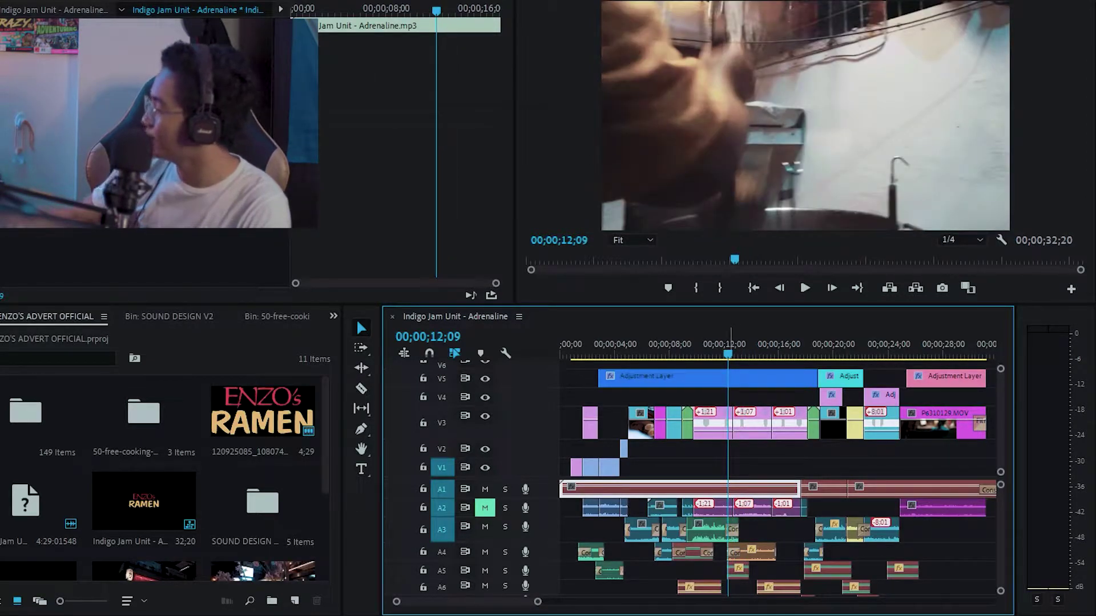
key("space")
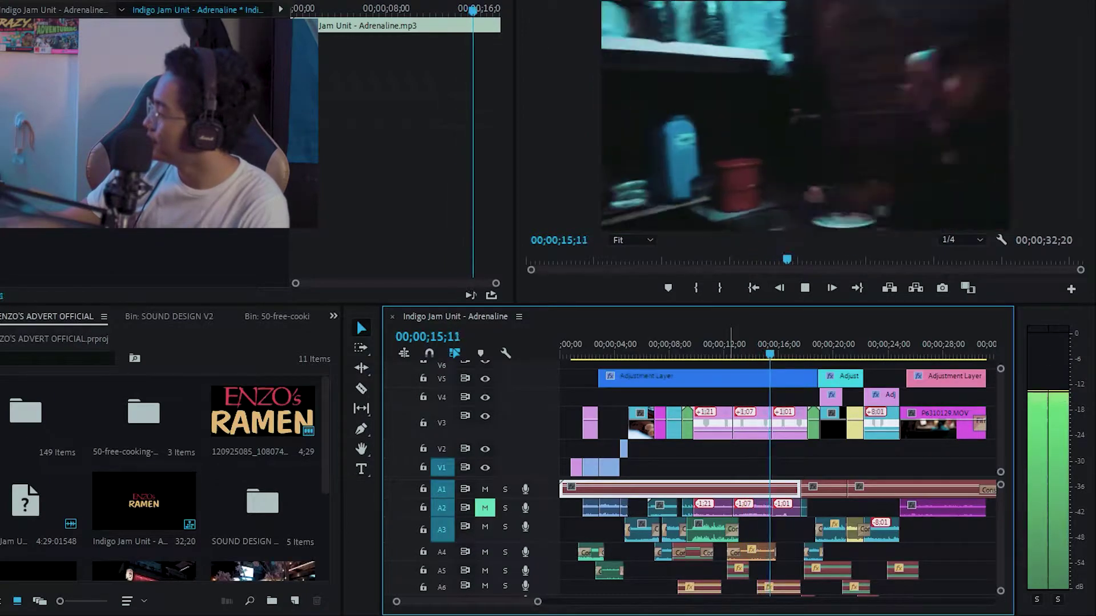
key("space")
left_click_drag(777, 345, 773, 345)
key("Right")
key("Right")
key("Right")
key("Right")
key("Right")
key("Right")
key("Right")
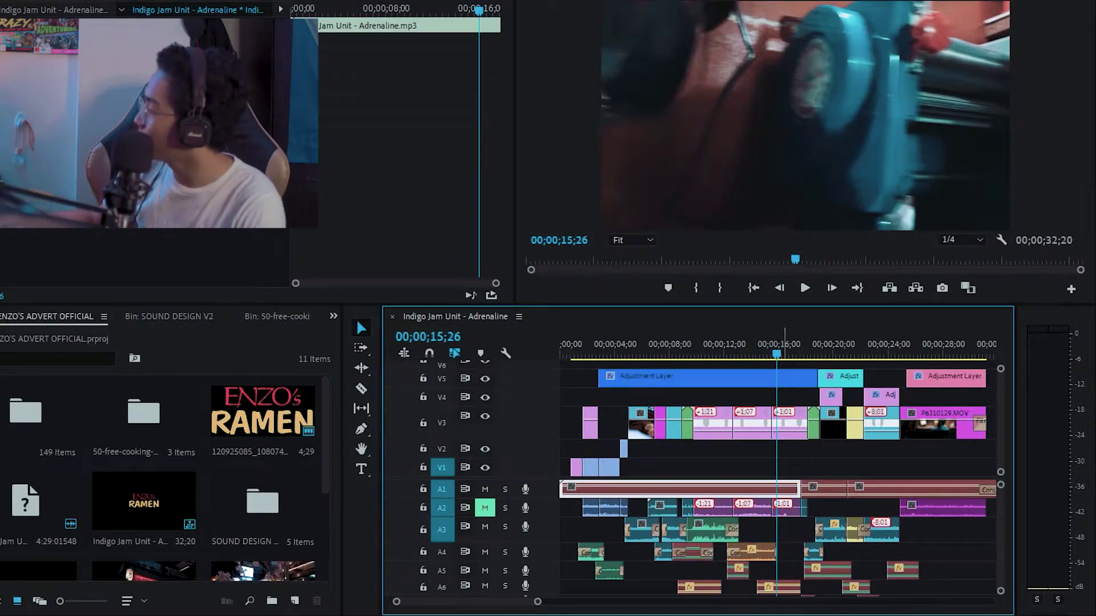
Step back from 00;00;15;26 and move back and forth frame by frame across the whip-pan transition, ending at 00;00;15;16.
key("Left")
key("Left")
key("Left")
key("Left")
key("Left")
key("Left")
key("Left")
key("Left")
key("Left")
key("Left")
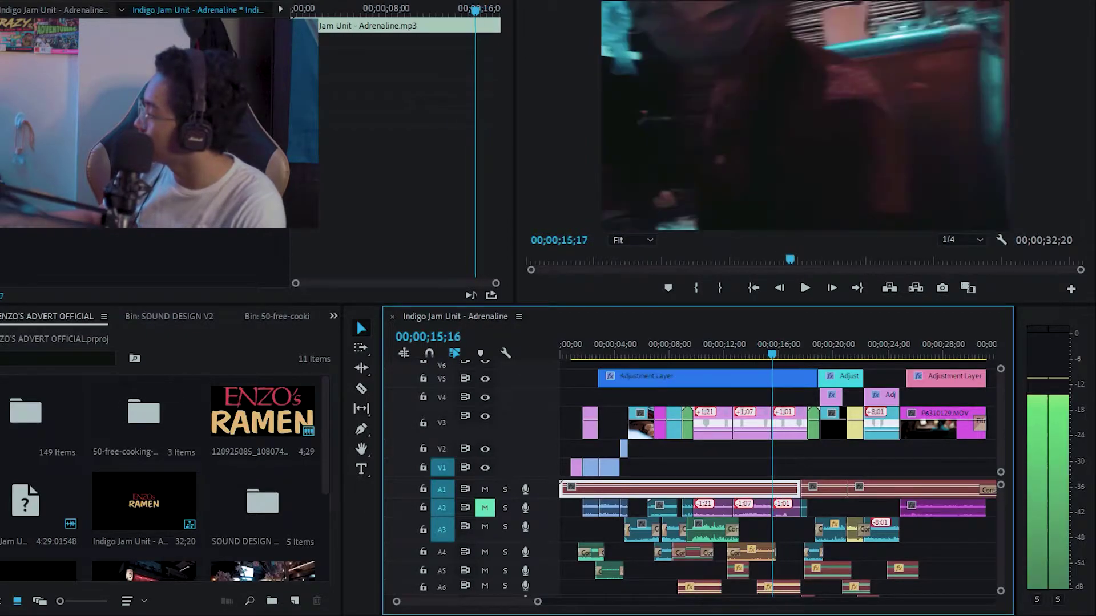
key("Left")
key("Left")
key("Left")
key("Left")
key("Left")
key("Left")
key("Left")
key("Right")
key("Right")
key("Right")
key("Right")
key("Right")
key("Right")
key("Right")
key("Right")
key("Right")
key("Right")
key("Right")
key("Right")
key("Right")
key("Right")
key("Right")
key("Right")
key("Right")
key("Left")
key("Left")
key("Left")
key("Left")
key("Left")
key("Left")
key("Left")
key("Left")
key("Left")
key("Left")
key("Left")
key("Left")
key("Left")
key("Left")
key("Left")
key("Left")
key("Left")
key("Left")
key("Right")
key("Right")
key("Right")
key("Right")
key("Right")
key("Right")
key("Right")
key("Right")
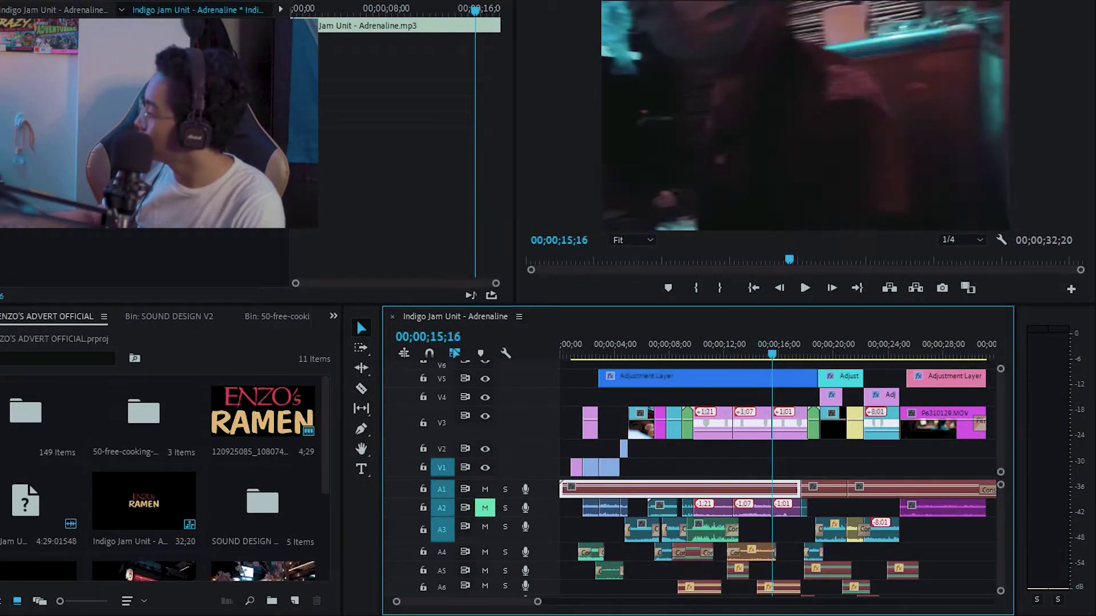
Step through the outgoing shot's camera movement between about 00;00;15;07 and the cut, stopping at 00;00;15;14.
key("Left")
key("Left")
key("Left")
key("Left")
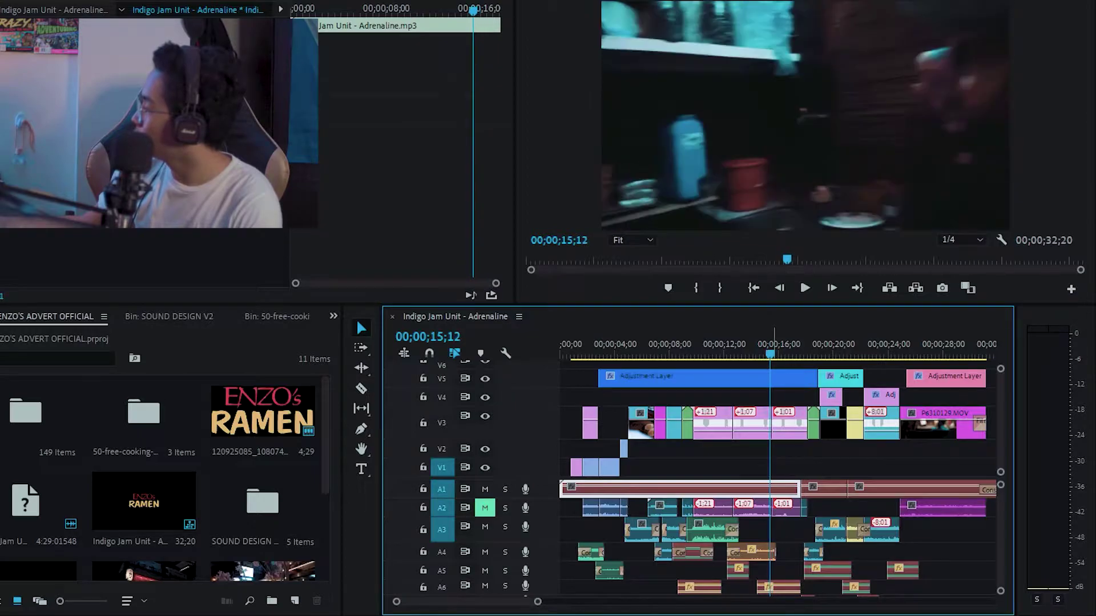
key("Left")
key("Right")
key("Right")
key("Right")
key("Right")
key("Right")
key("Right")
key("Right")
key("Right")
key("Left")
key("Left")
key("Left")
key("Left")
key("Left")
key("Left")
key("Left")
key("Left")
key("Left")
key("Left")
key("Left")
key("Left")
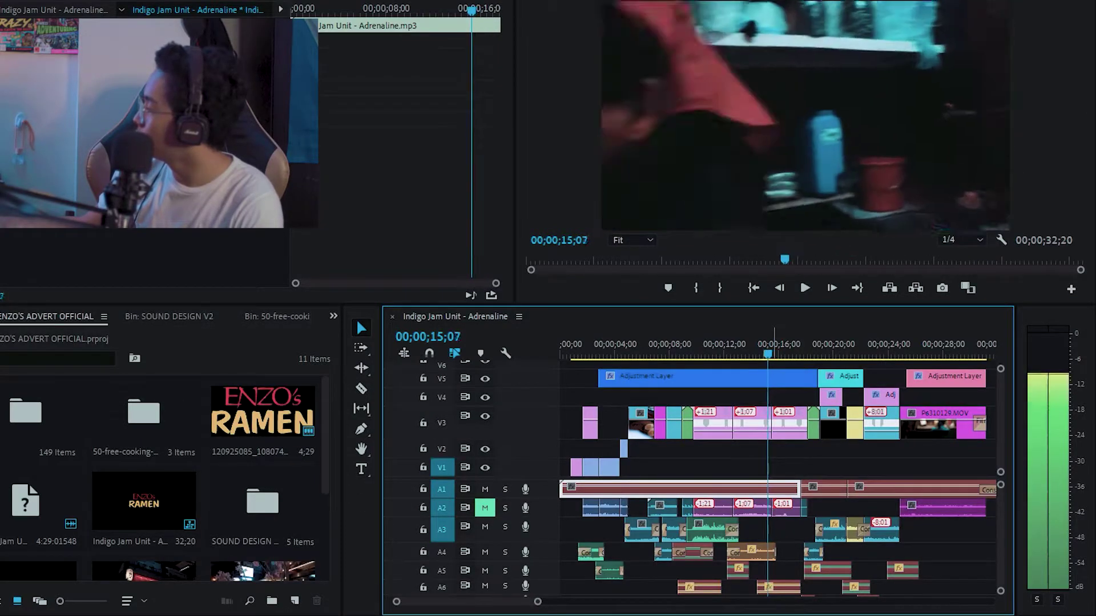
key("Right")
key("Right")
key("Right")
key("Right")
key("Right")
key("Right")
key("Right")
key("Right")
key("Right")
key("Right")
key("Left")
key("Left")
key("Left")
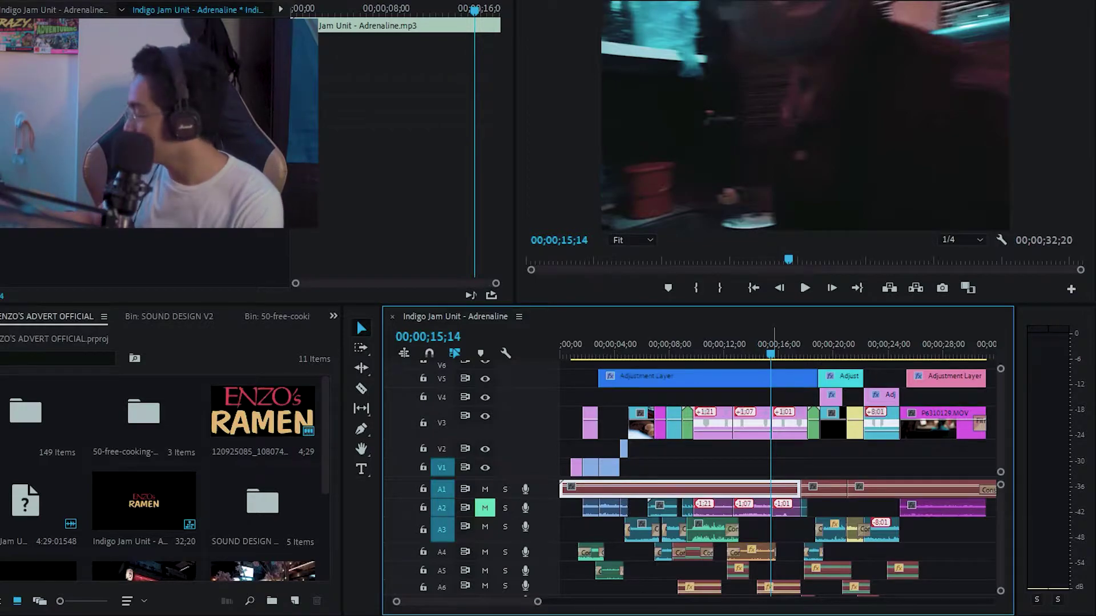
Compare the frames on either side of the cut, 00;00;15;16 and 00;00;15;17, finishing on the incoming shot.
key("Right")
key("Right")
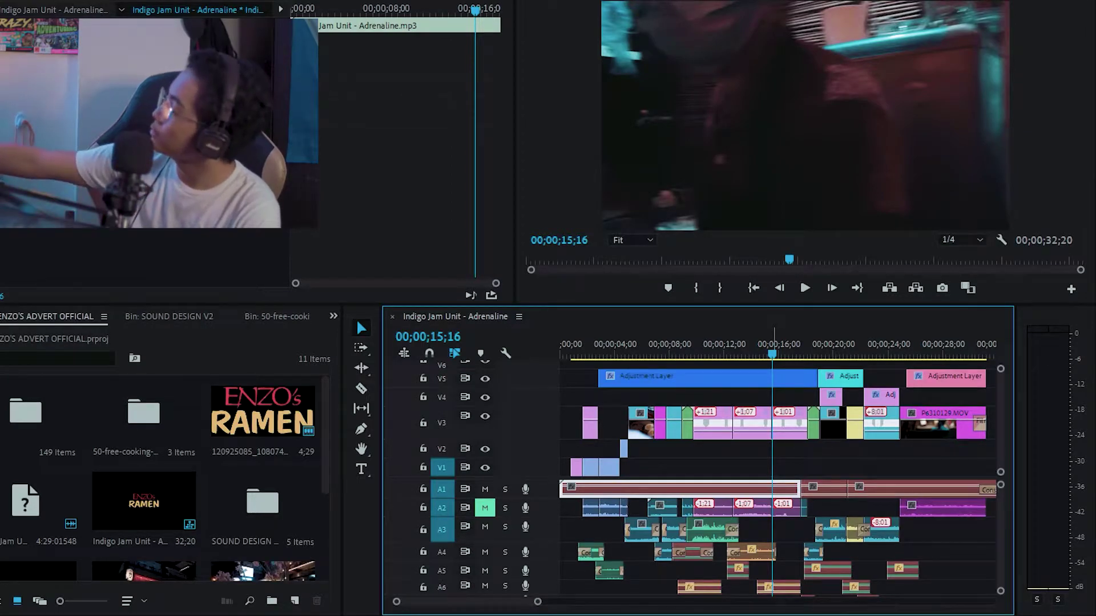
key("Right")
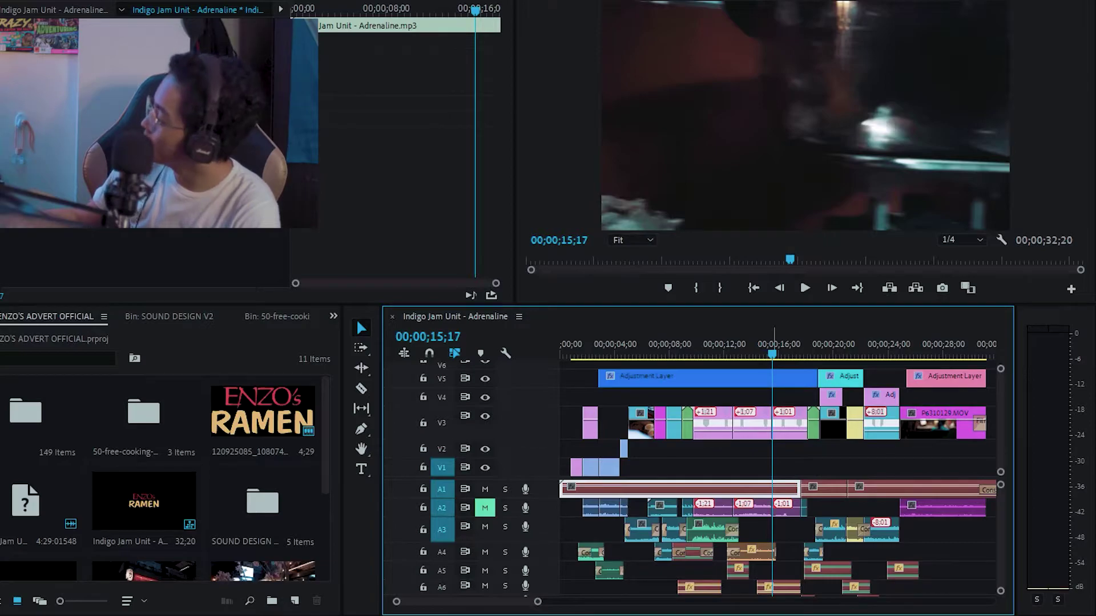
key("Left")
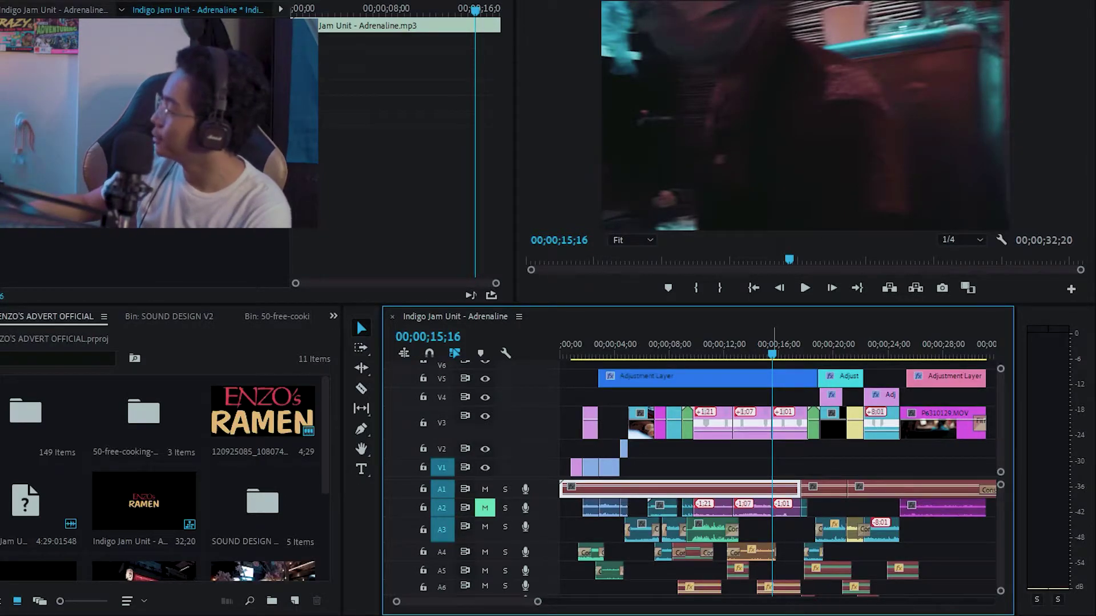
key("Right")
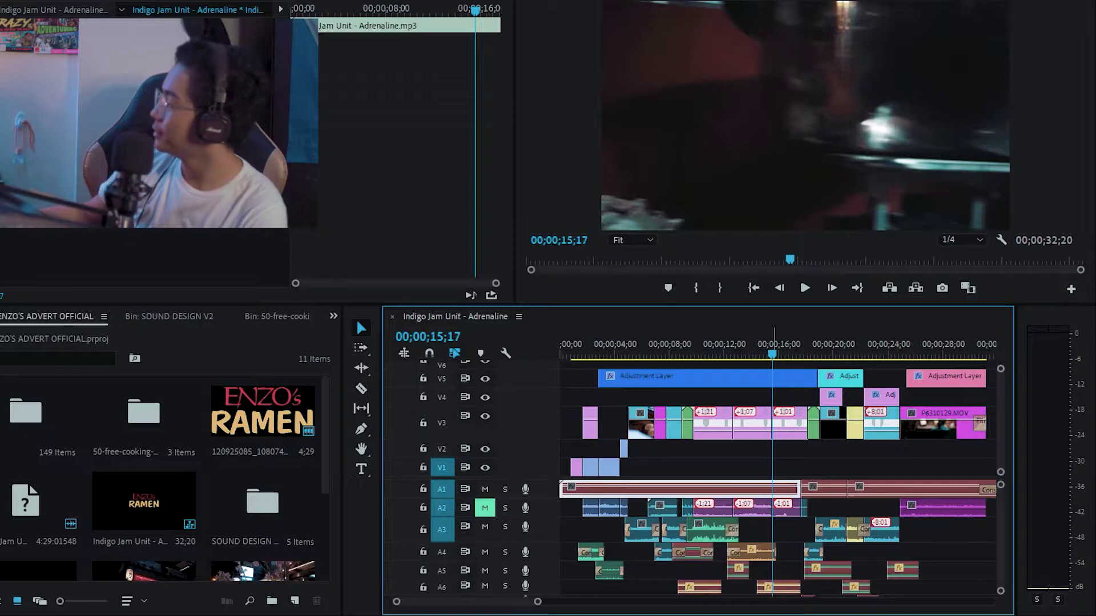
Advance frame by frame from 00;00;15;17 through the incoming noodle shot to 00;00;17;08.
key("Right")
key("Right")
key("Right")
key("Right")
key("Right")
key("Right")
key("Right")
key("Right")
key("Right")
key("Right")
key("Right")
key("Right")
key("Right")
key("Right")
key("Right")
key("Right")
key("Right")
key("Right")
key("Right")
key("Right")
key("Right")
key("Right")
key("Right")
key("Right")
key("Right")
key("Right")
key("Right")
key("Right")
key("Right")
key("Right")
key("Right")
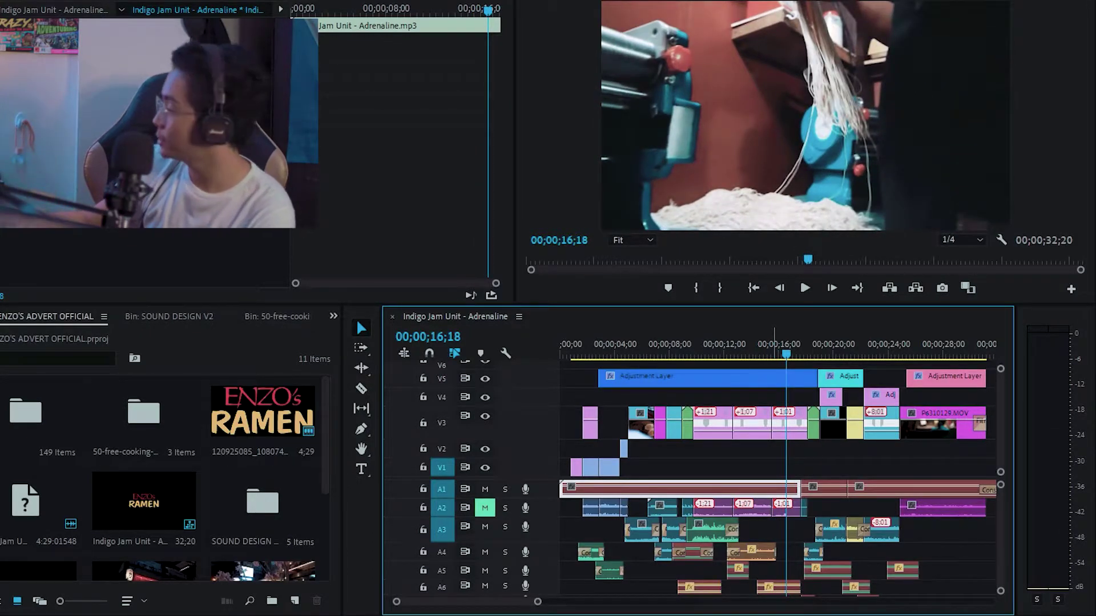
key("Right")
key("Right")
key("Right")
key("Right")
key("Right")
key("Right")
key("Right")
key("Right")
key("Right")
key("Right")
key("Right")
key("Right")
key("Right")
key("Right")
key("Right")
key("Right")
key("Right")
key("Right")
key("Right")
key("Right")
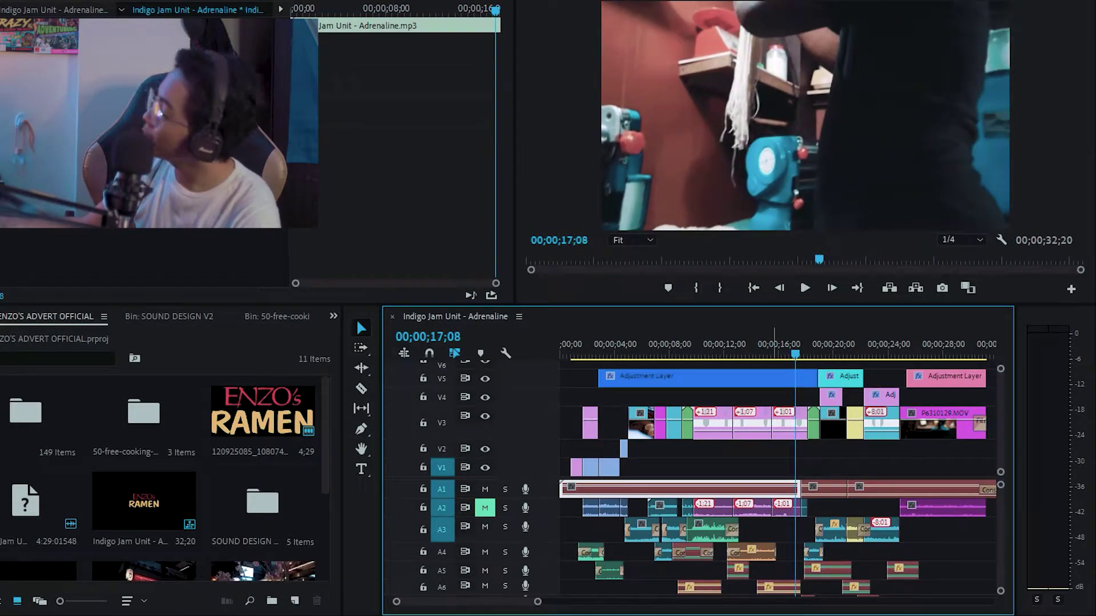
Step back frame by frame from 00;00;17;08 to 00;00;14;25 and play the whip-pan transition through, stopping at 00;00;18;17.
key("Left")
key("Left")
key("Left")
key("Left")
key("Left")
key("Left")
key("Left")
key("Left")
key("Left")
key("Left")
key("Left")
key("Left")
key("Left")
key("Left")
key("Left")
key("Left")
key("Left")
key("Left")
key("Left")
key("Left")
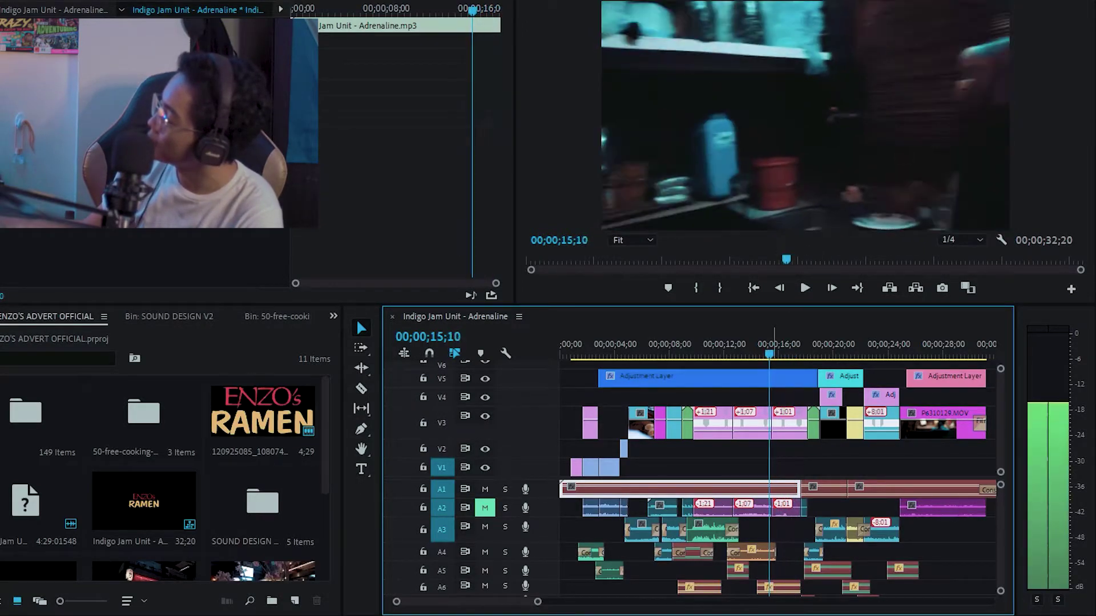
key("Left")
key("Left")
key("Left")
key("Left")
key("Left")
key("Left")
key("Left")
key("Left")
key("Left")
key("Left")
key("Left")
key("Left")
key("Left")
key("Left")
key("Left")
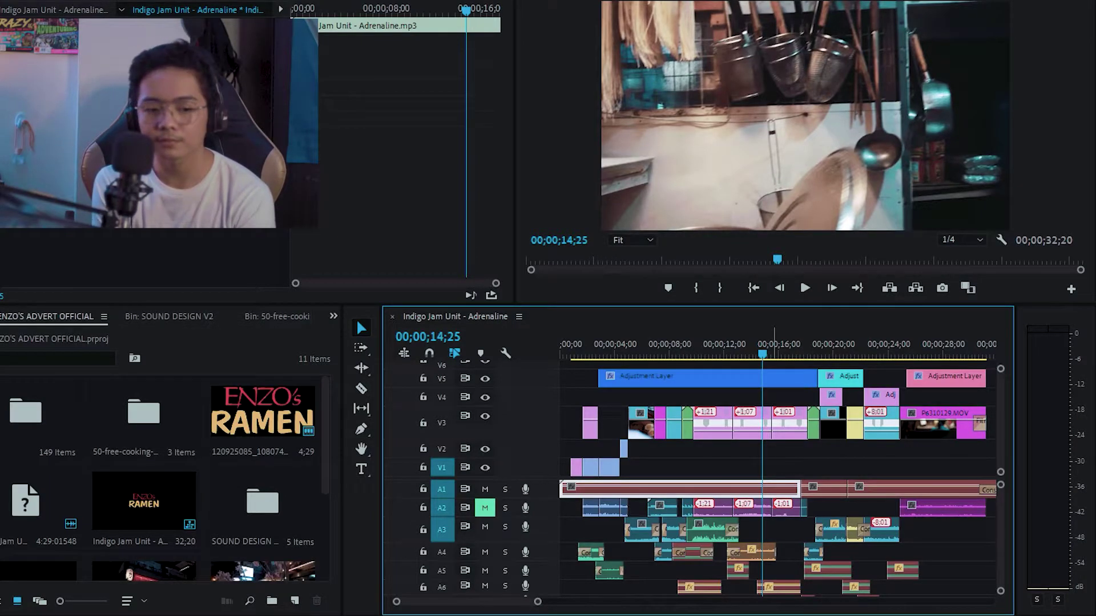
key("space")
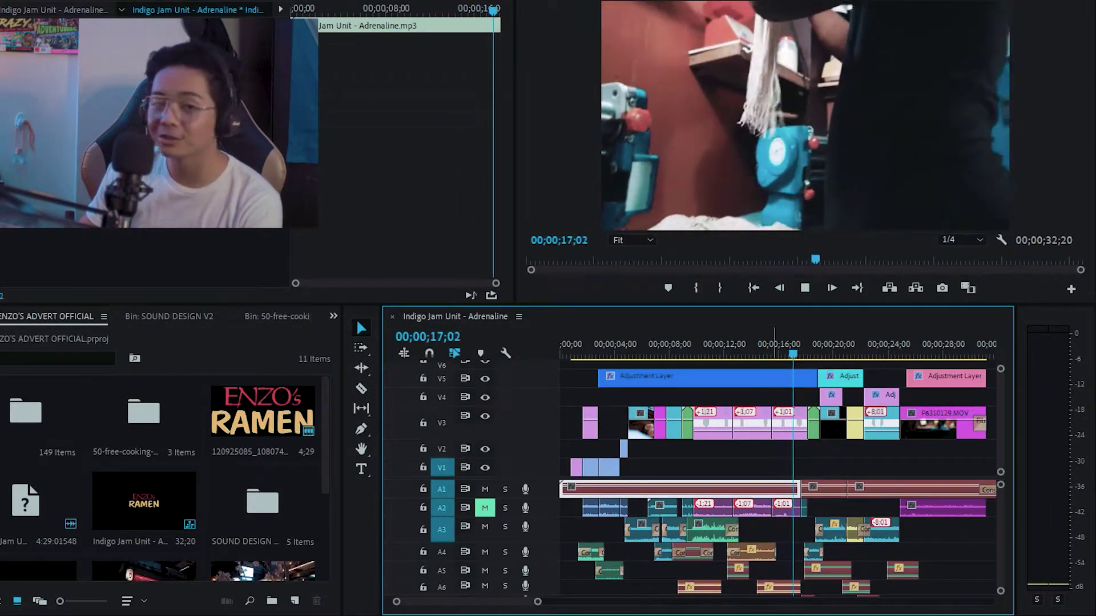
key("space")
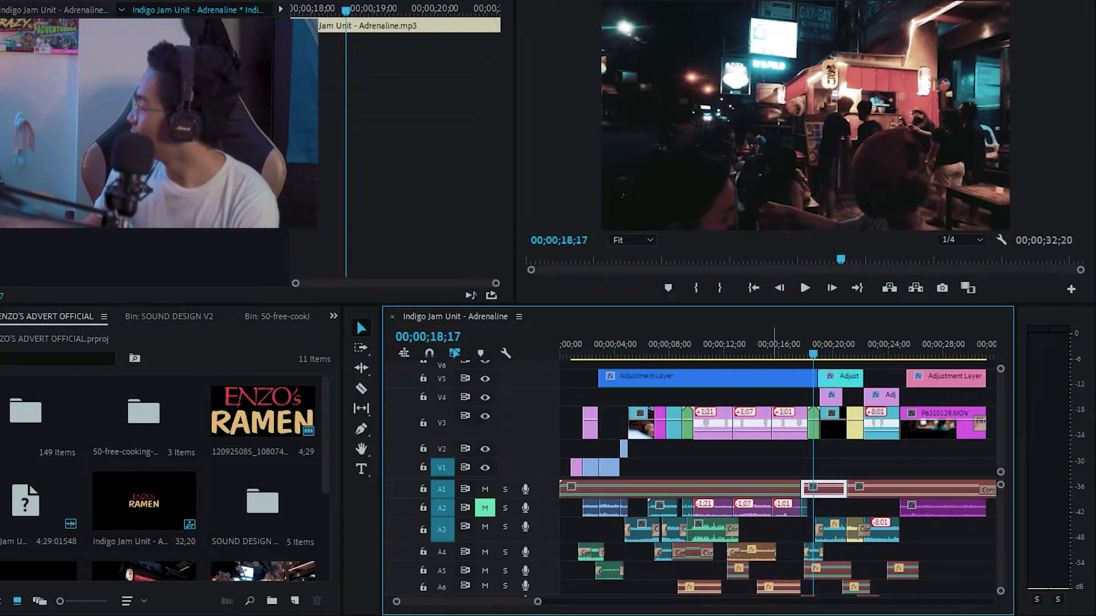
Step back from 00;00;18;17 into the kitchen shot and forward again across the cut to the night street shot, ending at 00;00;18;05.
key("Left")
key("Left")
key("Left")
key("Left")
key("Left")
key("Left")
key("Left")
key("Left")
key("Left")
key("Left")
key("Left")
key("Left")
key("Left")
key("Left")
key("Left")
key("Left")
key("Left")
key("Left")
key("Left")
key("Left")
key("Right")
key("Right")
key("Right")
key("Right")
key("Right")
key("Right")
key("Right")
key("Right")
key("Right")
key("Right")
key("Right")
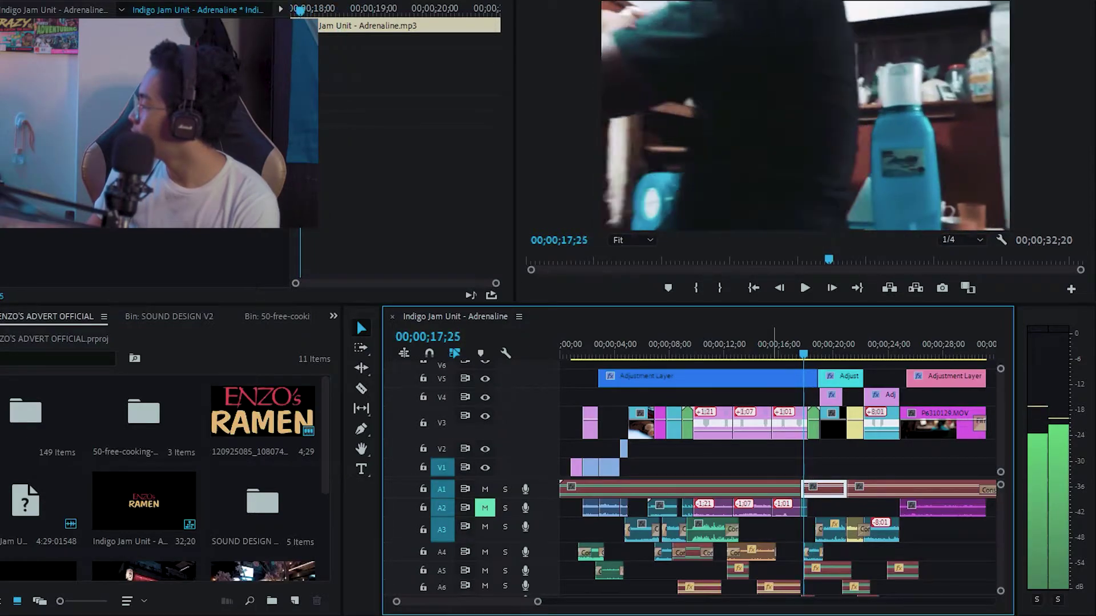
key("Right")
key("Right")
key("Right")
key("Right")
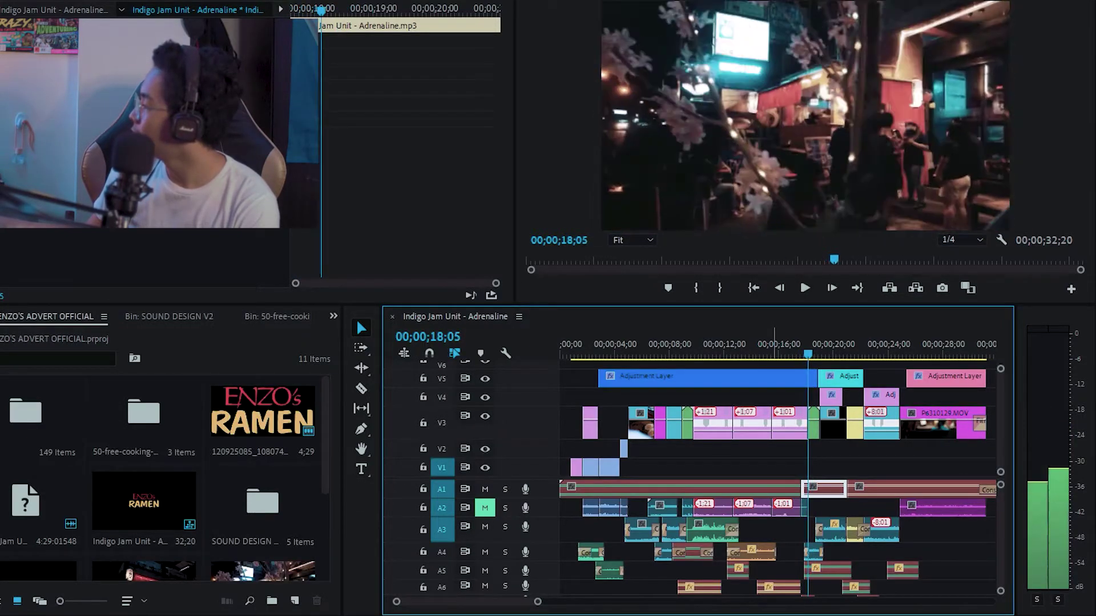
Compare the frames on either side of the cut, 00;00;18;04 and 00;00;18;05, finishing on the night street shot.
key("Left")
key("Left")
key("Left")
key("Left")
key("Right")
key("Right")
key("Right")
key("Left")
key("Left")
key("Left")
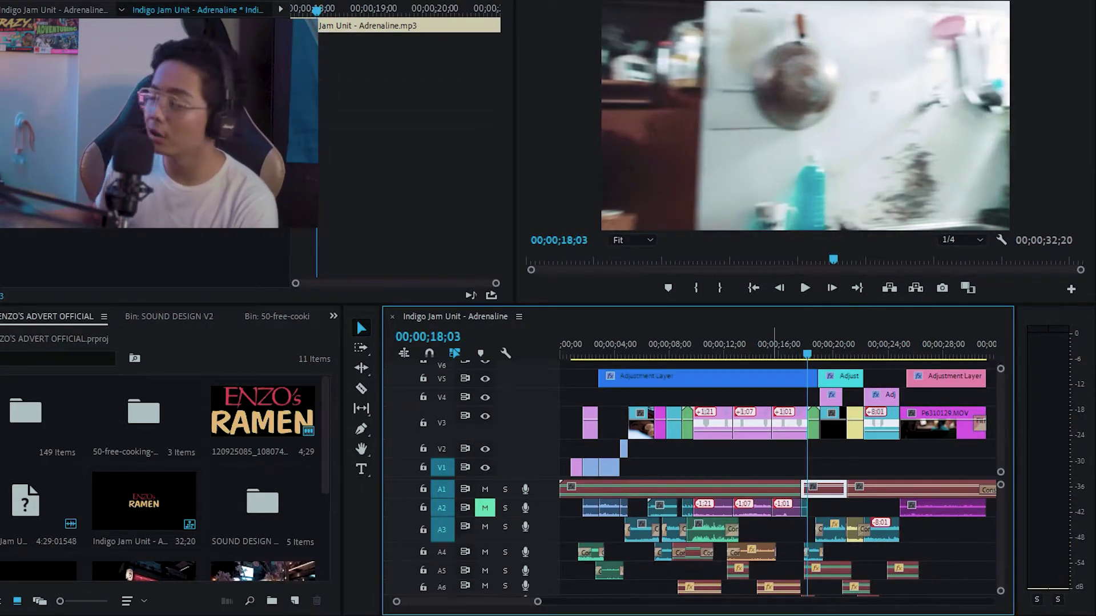
key("Right")
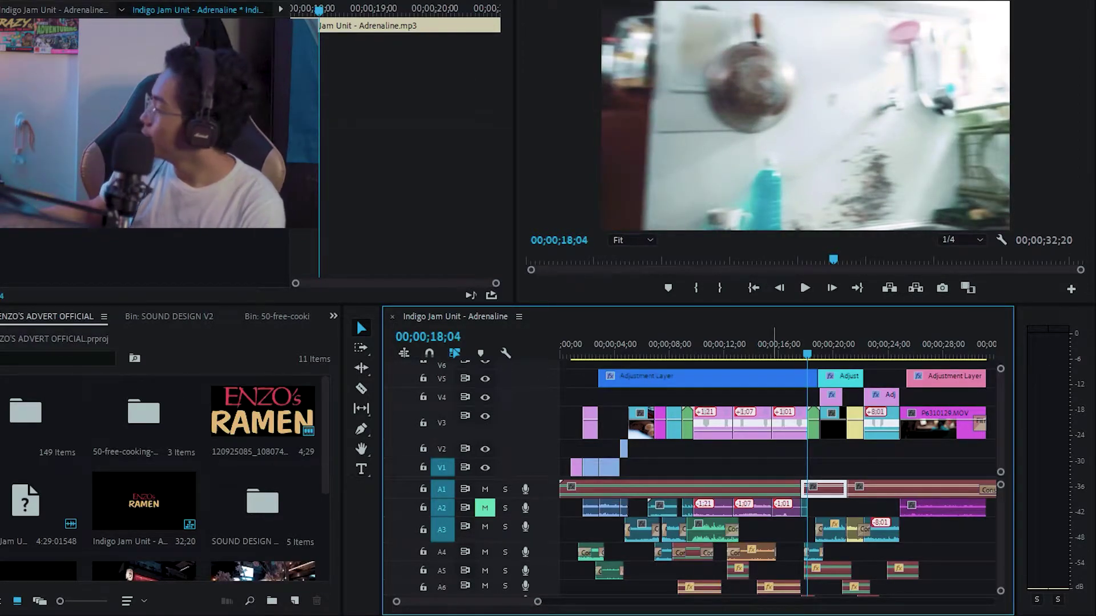
key("Right")
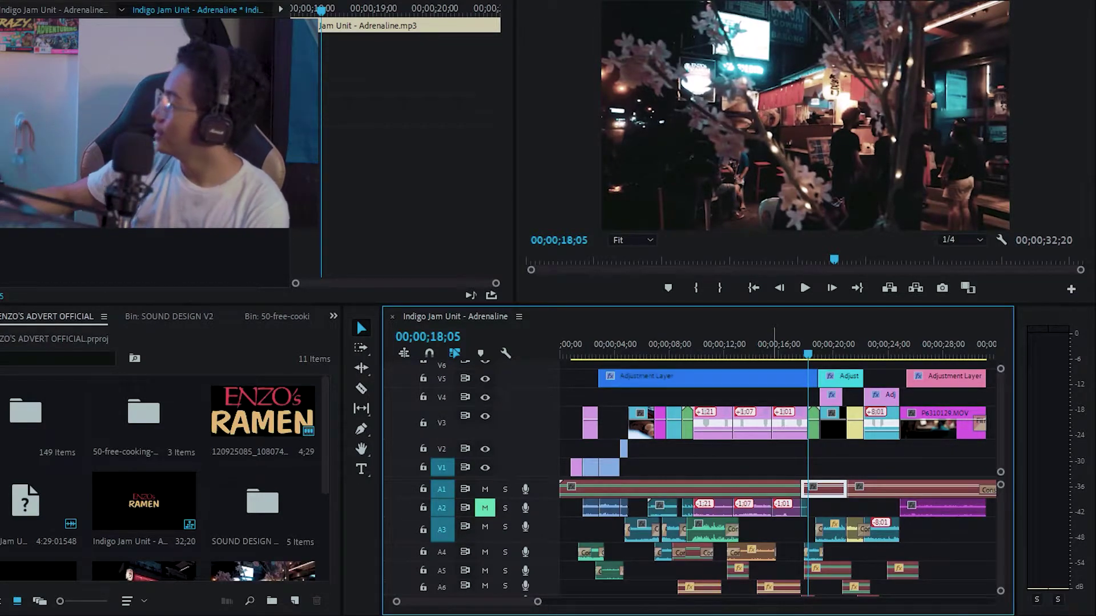
Advance frame by frame from 00;00;18;05 through the night street shot into the ramen bowl shot at 00;00;19;25.
key("Right")
key("Right")
key("Right")
key("Right")
key("Right")
key("Right")
key("Right")
key("Right")
key("Right")
key("Right")
key("Right")
key("Right")
key("Right")
key("Right")
key("Right")
key("Right")
key("b")
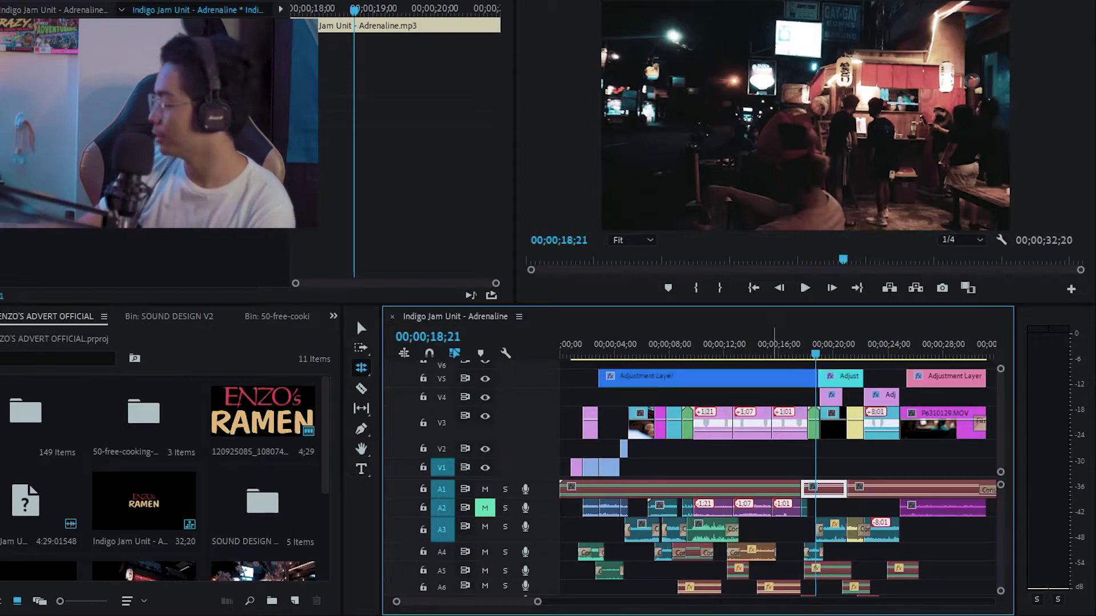
key("Right")
key("Right")
key("Right")
key("Right")
key("Right")
key("Right")
key("Right")
key("Right")
key("Right")
key("Right")
key("Right")
key("Right")
key("Right")
key("Right")
key("Right")
key("Right")
key("Right")
key("Right")
key("Right")
key("Right")
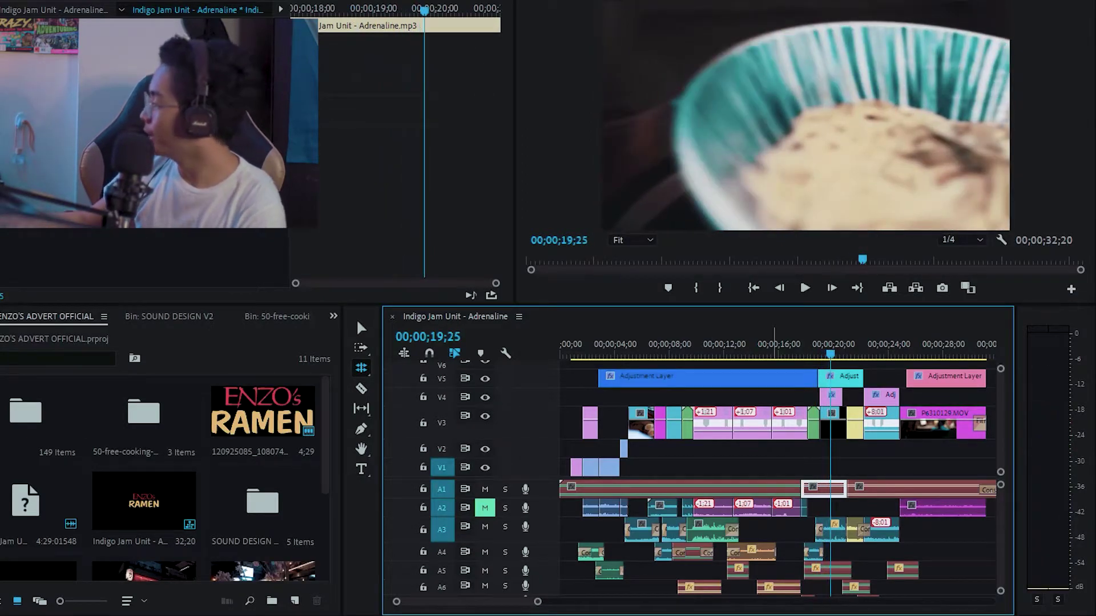
Step back from the ramen bowl shot to examine the end of the night street shot around 00;00;18;29.
key("Left")
key("Left")
key("Left")
key("Left")
key("Left")
key("Left")
key("Left")
key("Left")
key("Left")
key("Left")
key("Left")
key("Left")
key("Left")
key("Left")
key("Left")
key("Left")
key("Left")
key("Left")
key("Left")
key("Left")
key("Right")
key("Right")
key("Right")
key("Left")
key("Left")
key("Left")
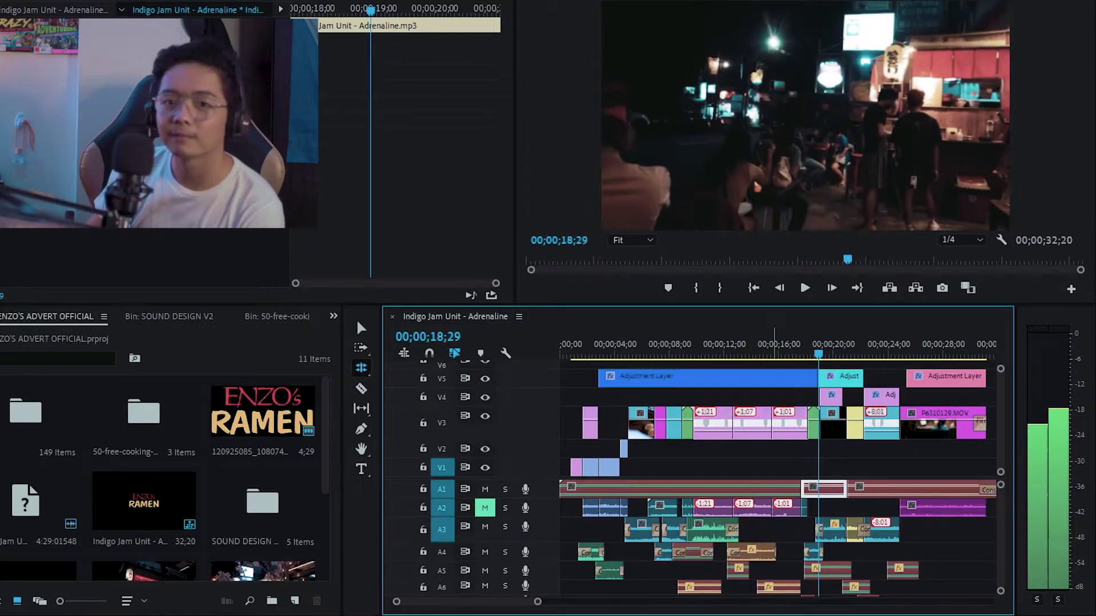
Advance frame by frame from 00;00;18;29 across the transition out of the street shot to the blurred frame at 00;00;19;08.
key("Right")
key("Right")
key("Right")
key("Right")
key("Right")
key("Right")
key("Right")
key("Right")
key("Right")
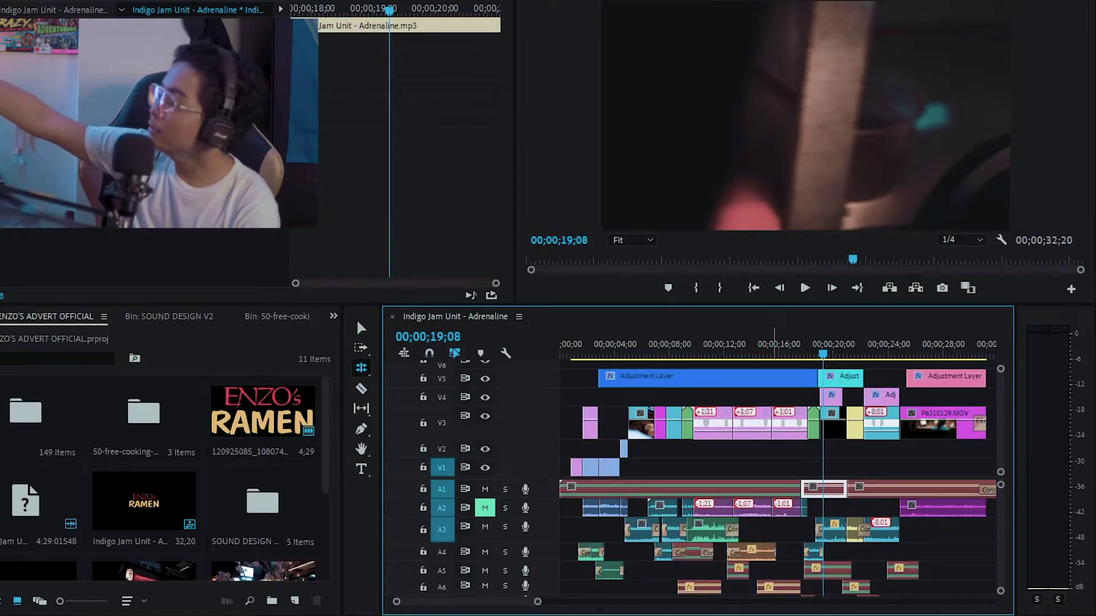
Return frame by frame to the night street shot at 00;00;18;26 and play its transition into the ramen bowl shot.
key("Left")
key("Left")
key("Left")
key("Left")
key("Left")
key("Left")
key("Left")
key("Left")
key("Left")
key("Left")
key("Left")
key("Left")
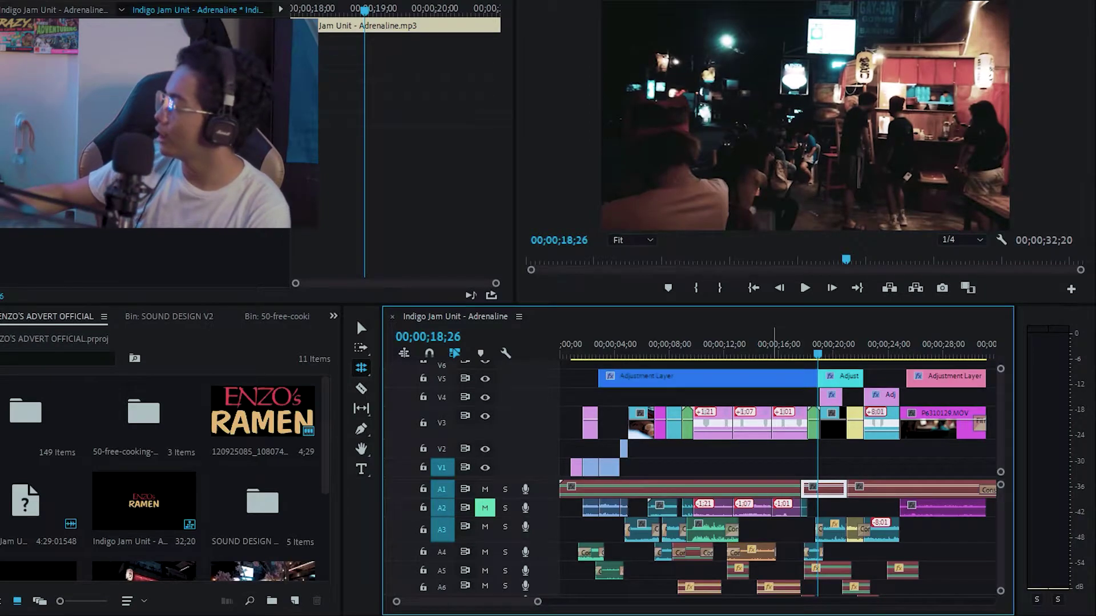
key("space")
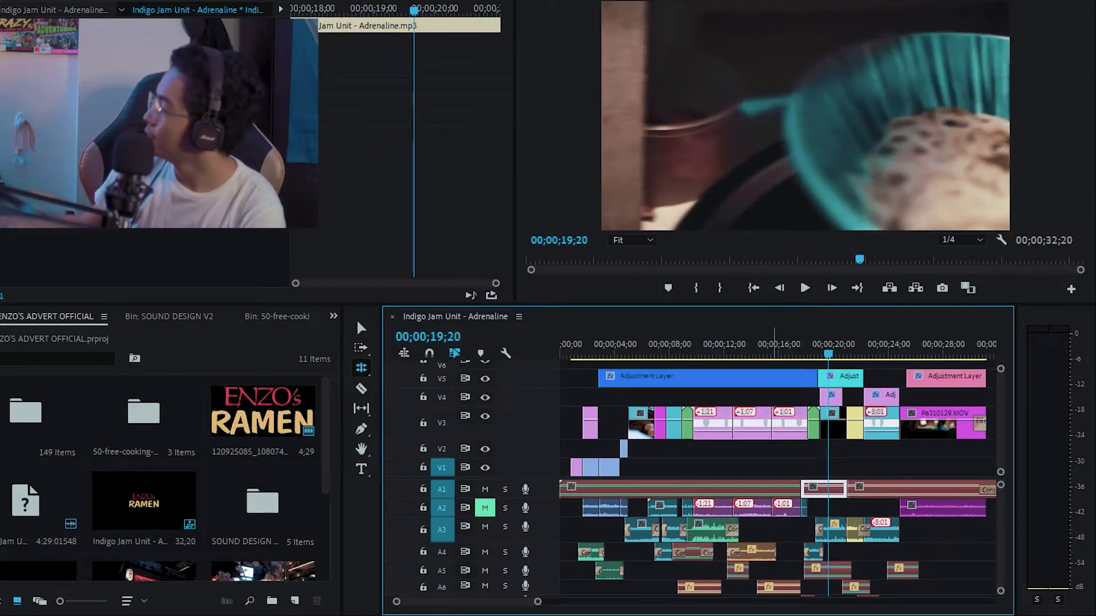
Step back from 00;00;19;20 into the night street shot and replay the transition, pausing on the dark frame around 00;00;19;03.
key("Left")
key("Left")
key("Left")
key("Left")
key("Left")
key("Left")
key("Left")
key("Left")
key("Left")
key("Left")
key("Left")
key("Left")
key("Left")
key("Left")
key("Left")
key("Left")
key("Left")
key("Left")
key("Left")
key("Left")
key("space")
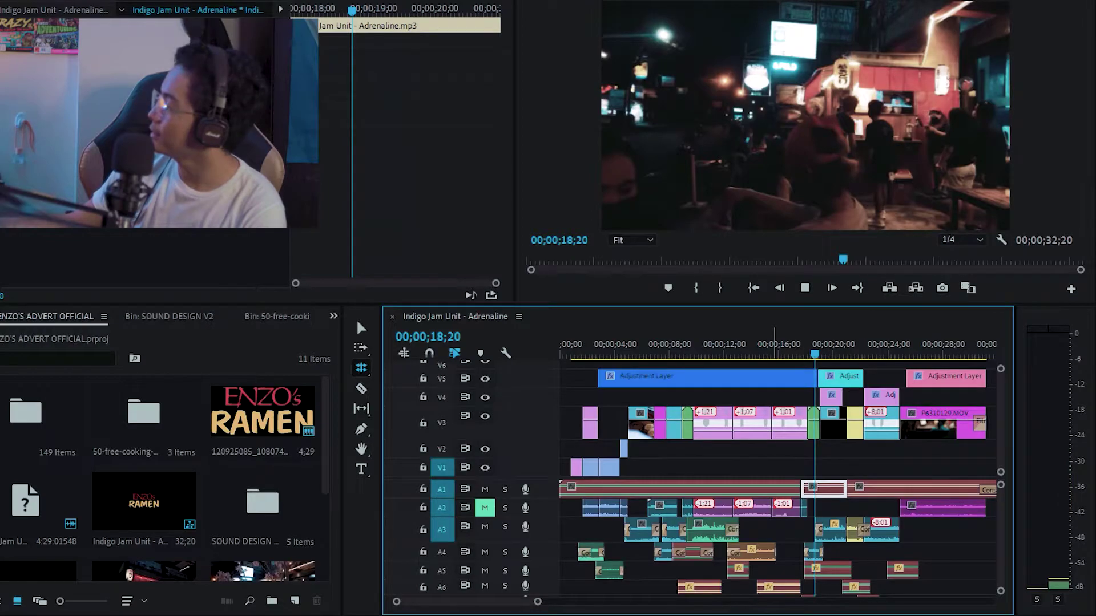
key("space")
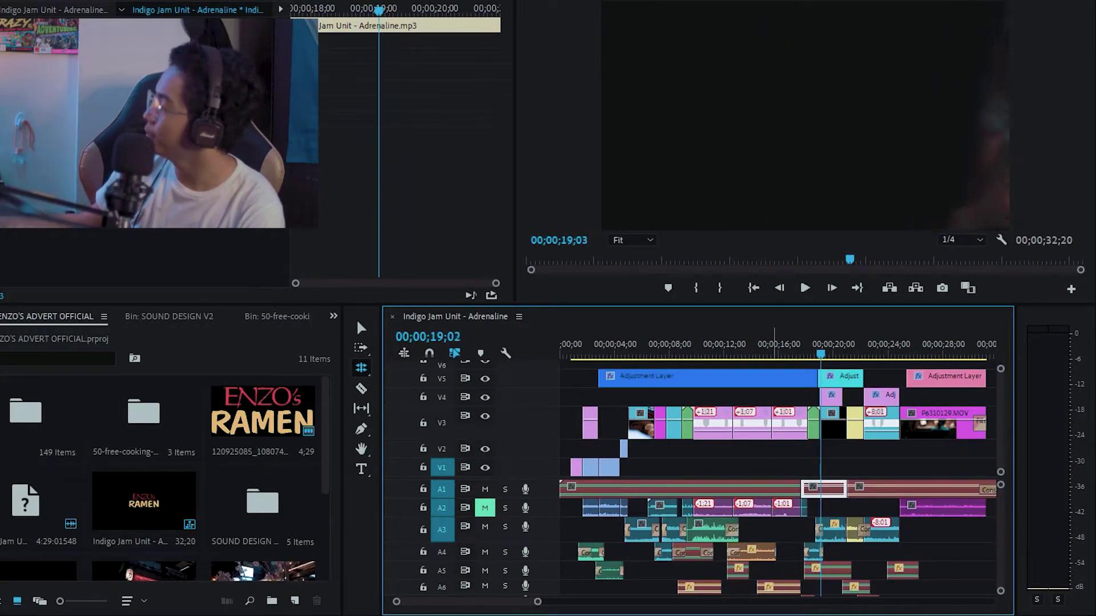
Step back to 00;00;18;29 and advance frame by frame to examine the switch from the street shot to the dark blurred frames.
key("Left")
key("Left")
key("Left")
key("Left")
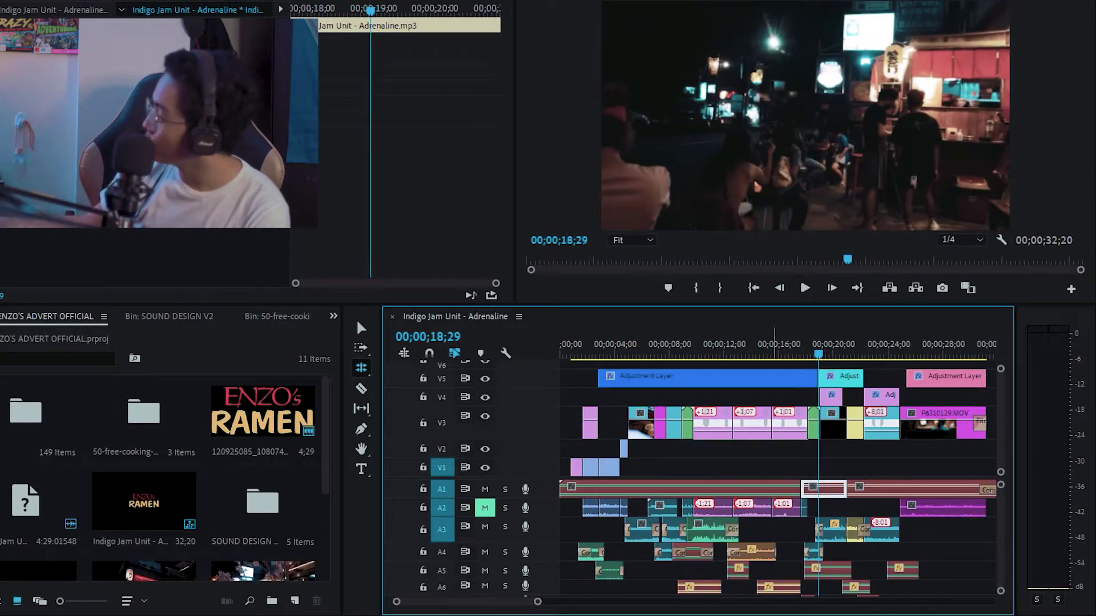
key("Right")
key("Right")
key("Right")
key("Right")
key("Right")
key("Right")
key("Right")
key("Right")
key("Right")
key("Right")
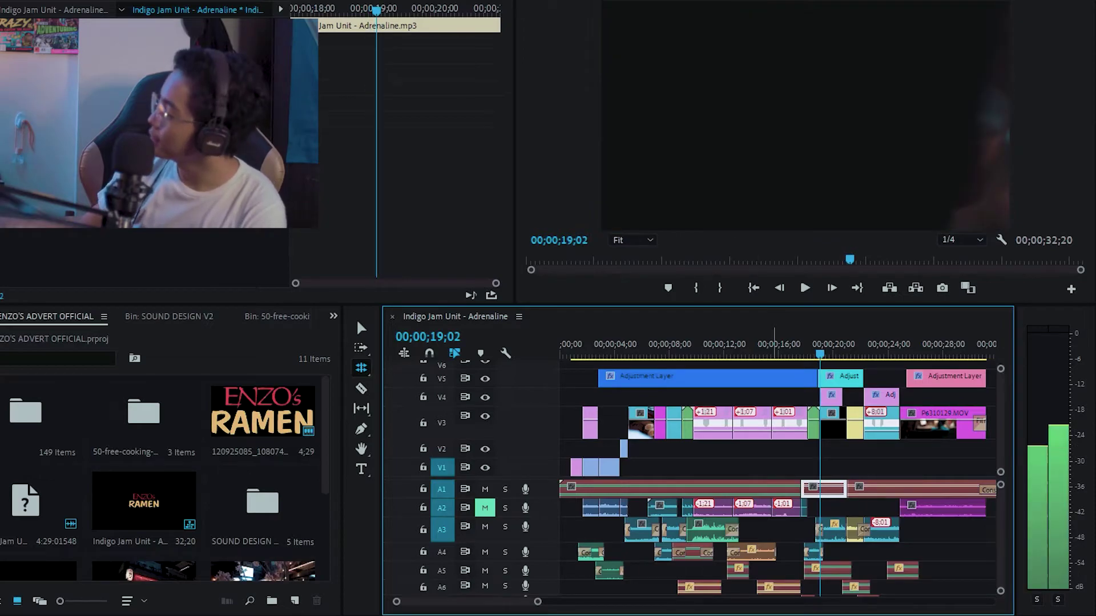
Play the sequence from the dark frame at 00;00;19;02 through the ramen bowl shot, pausing near its end.
key("space")
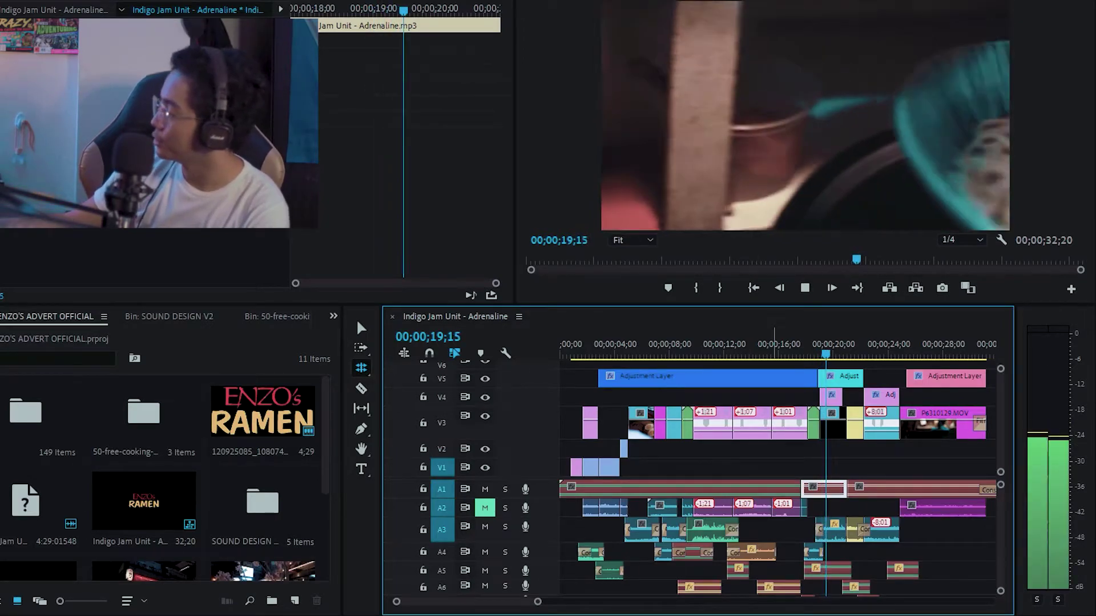
key("space")
key("space")
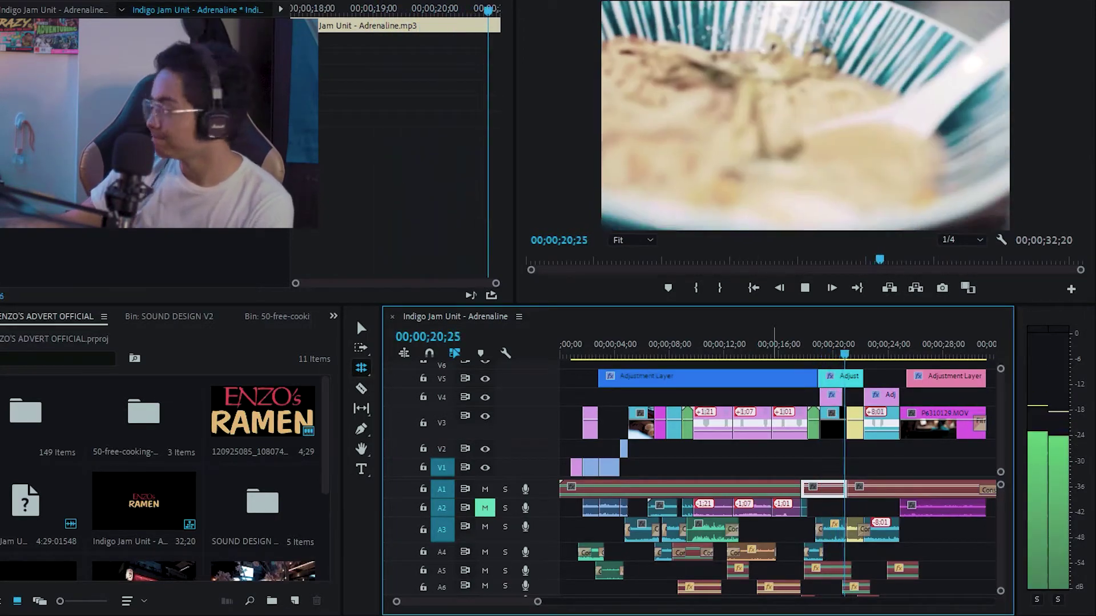
key("space")
Step through the end of the ramen bowl shot around 00;00;20;29 and across the cut to the menu board shot at 00;00;21;02.
key("Left")
key("Left")
key("Left")
key("Left")
key("Left")
key("Left")
key("Left")
key("Left")
key("Left")
key("Left")
key("Left")
key("Left")
key("Left")
key("Left")
key("Left")
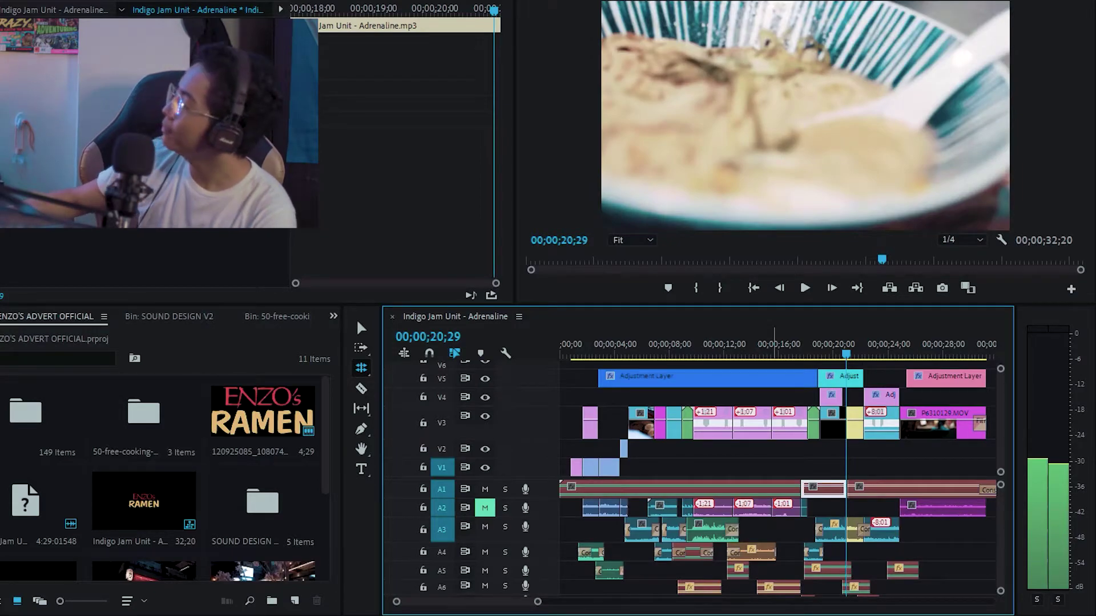
key("Right")
key("Right")
key("Right")
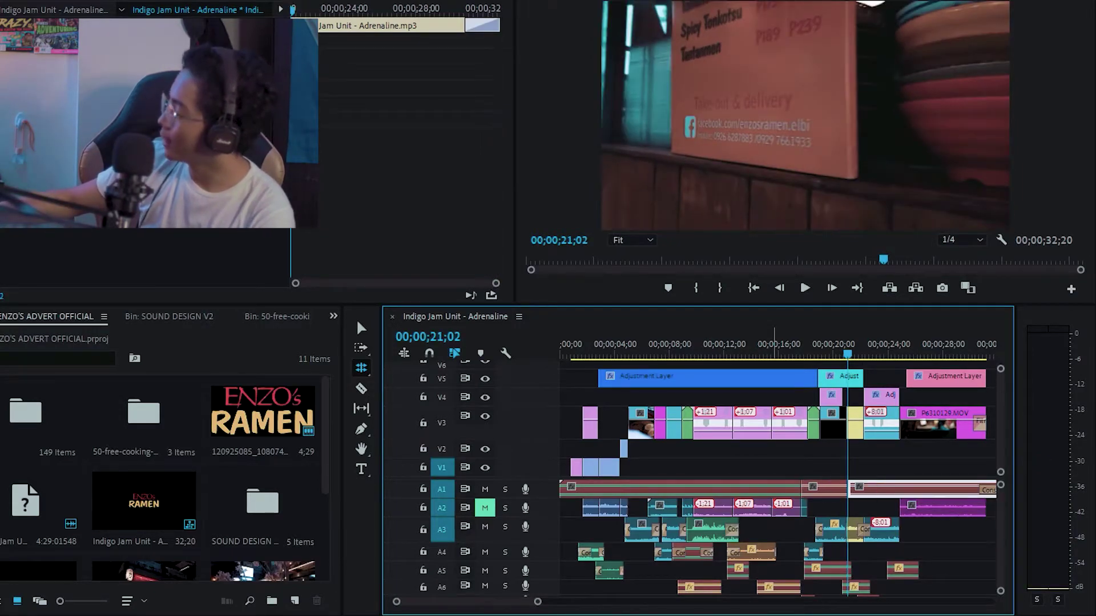
Play the rest of the sequence from 00;00;21;02, reviewing the lantern shot again from 00;00;23;17 and continuing into the closing noodle bowl shot.
key("space")
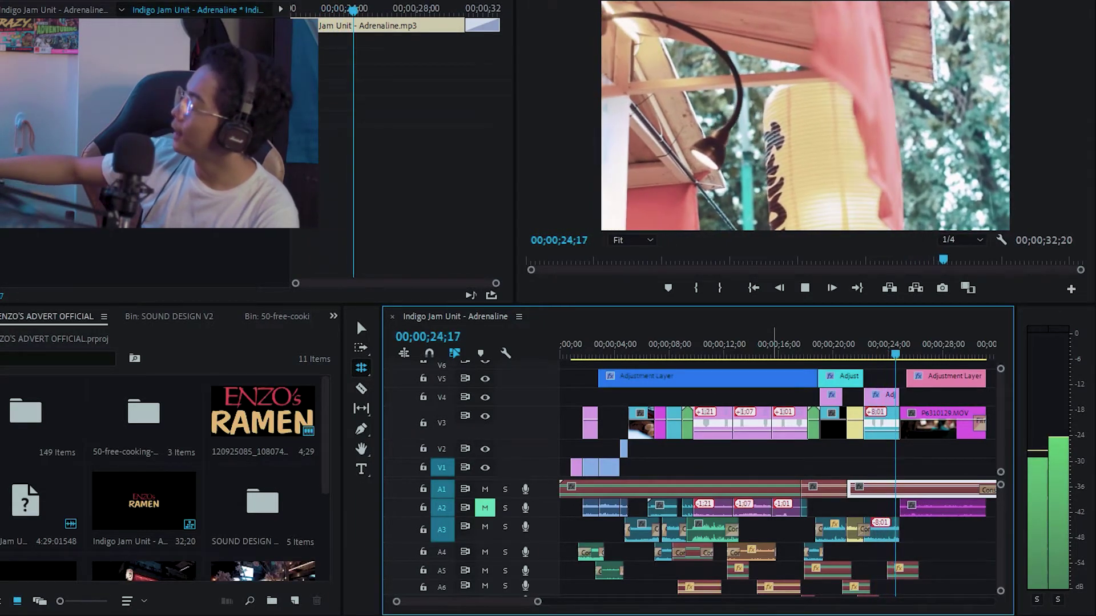
key("space")
key("j")
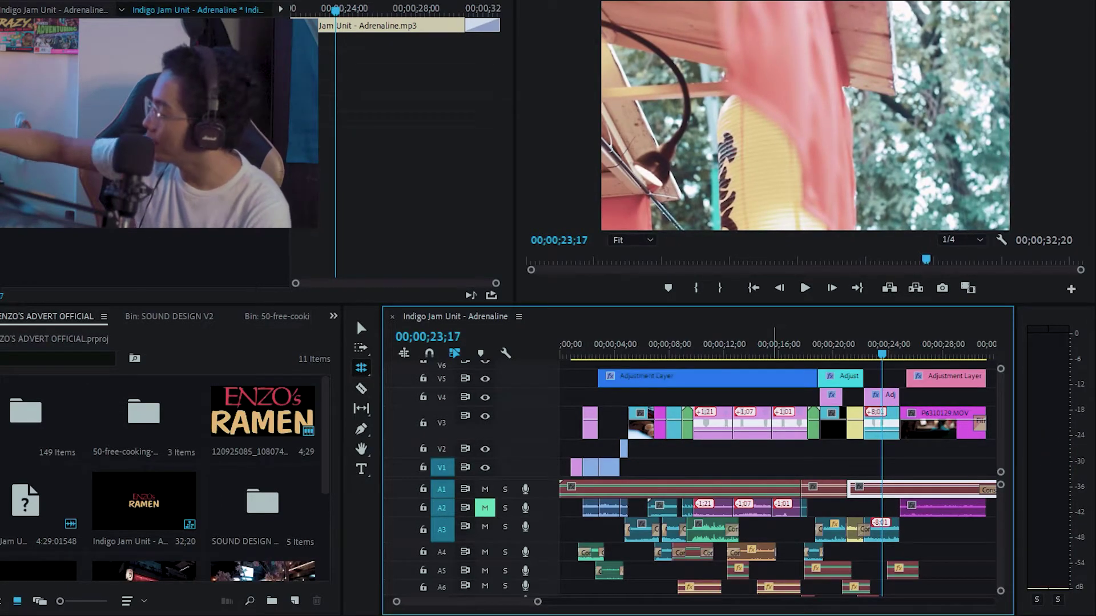
key("space")
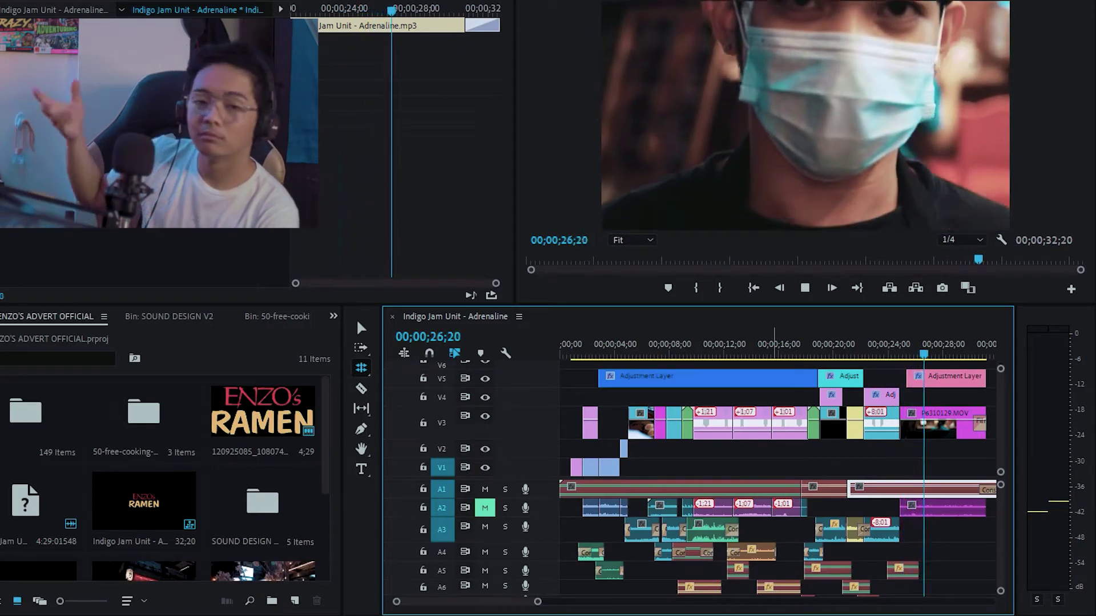
key("space")
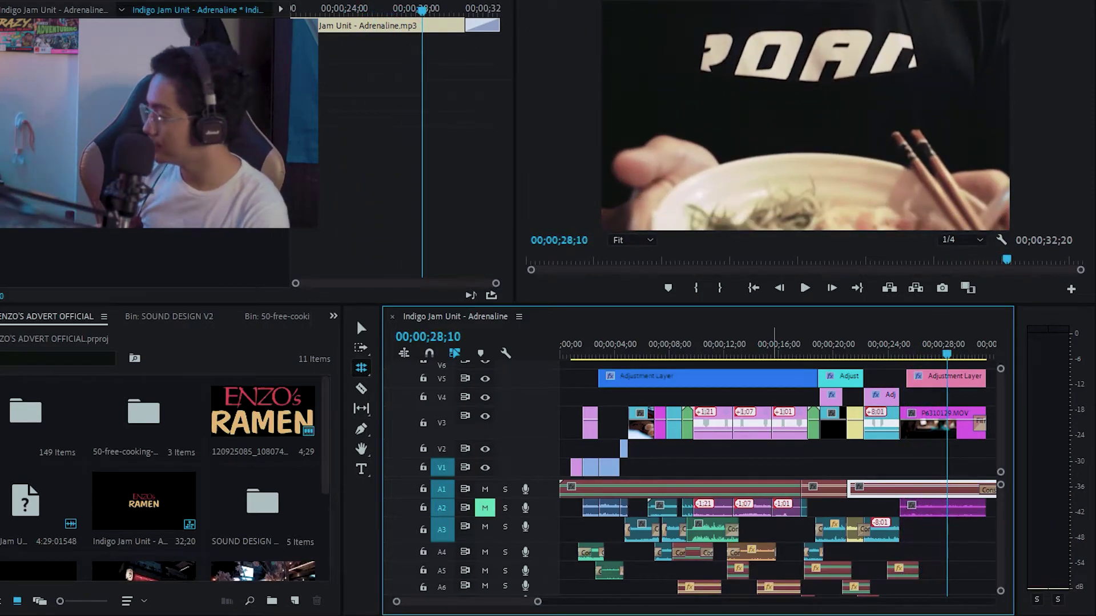
key("space")
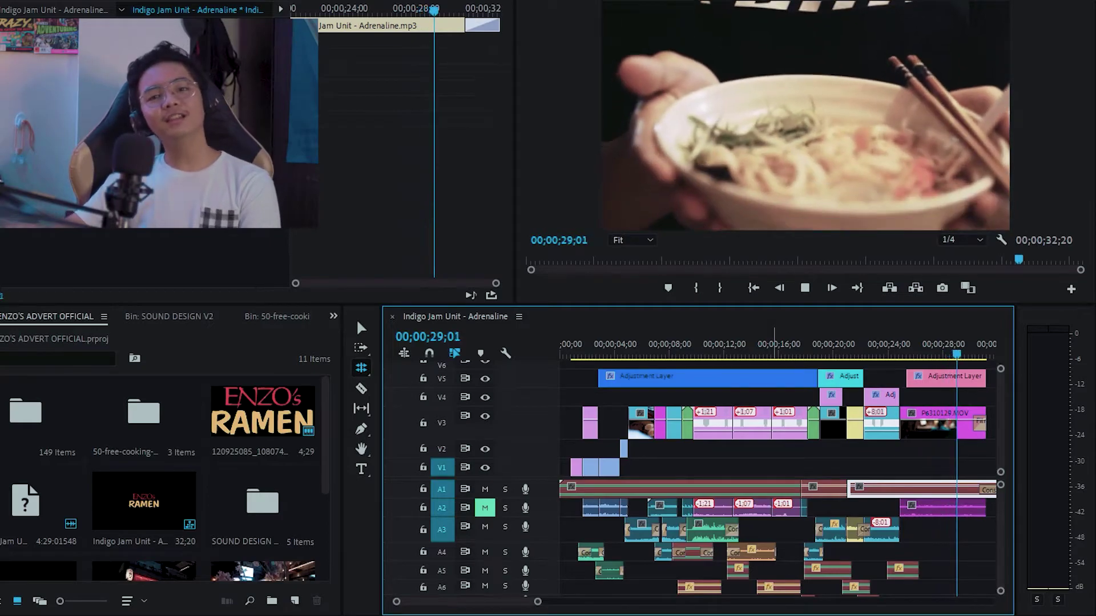